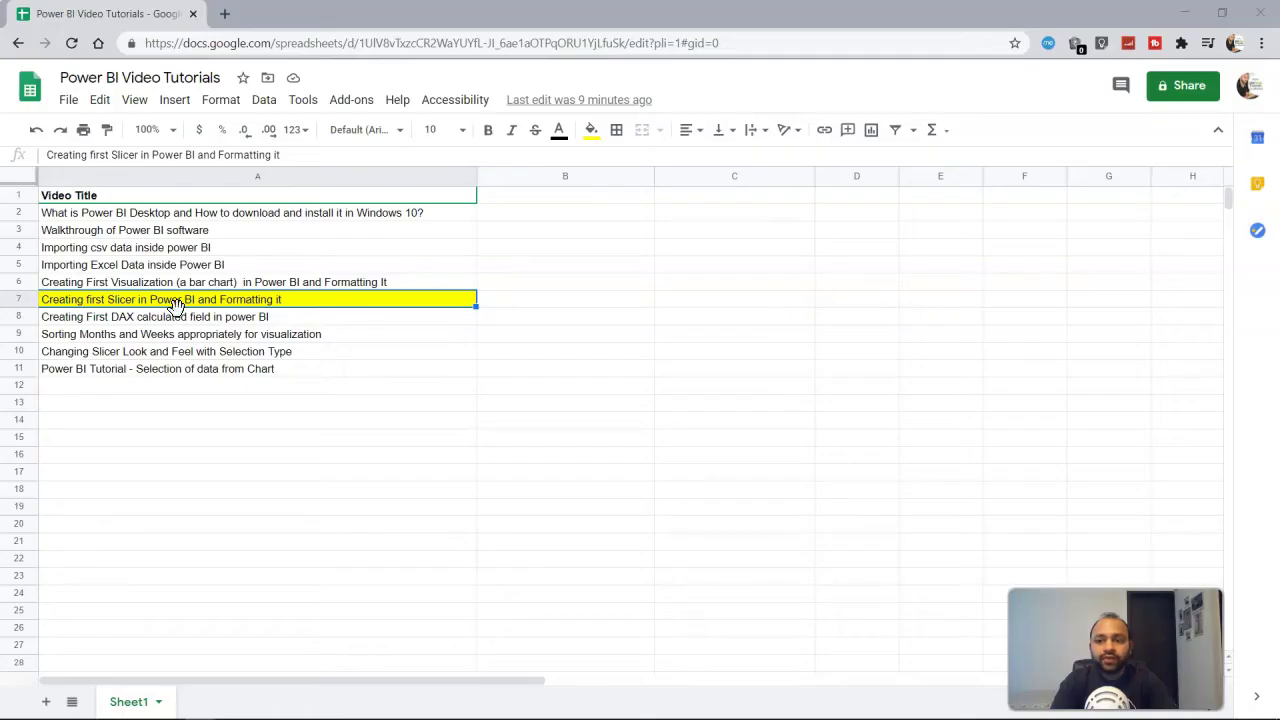
{"action": "left_click", "coordinate": [168, 303]}
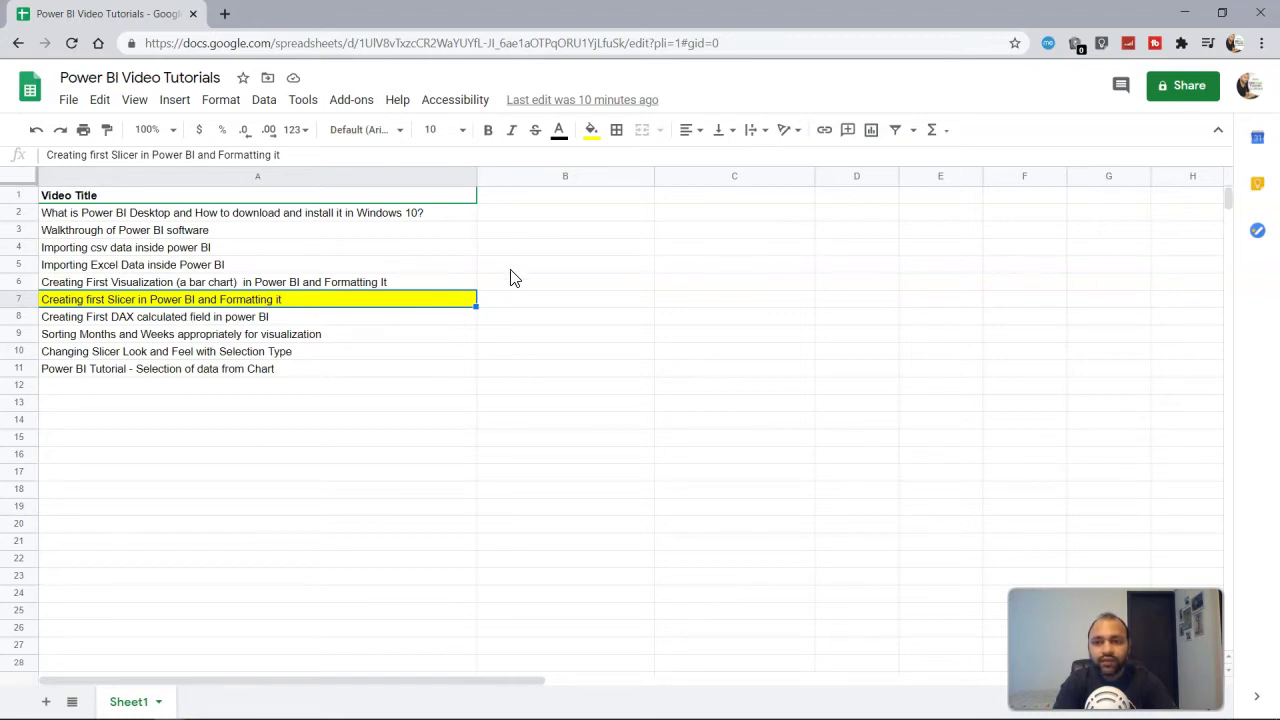
{"action": "left_click", "coordinate": [550, 210]}
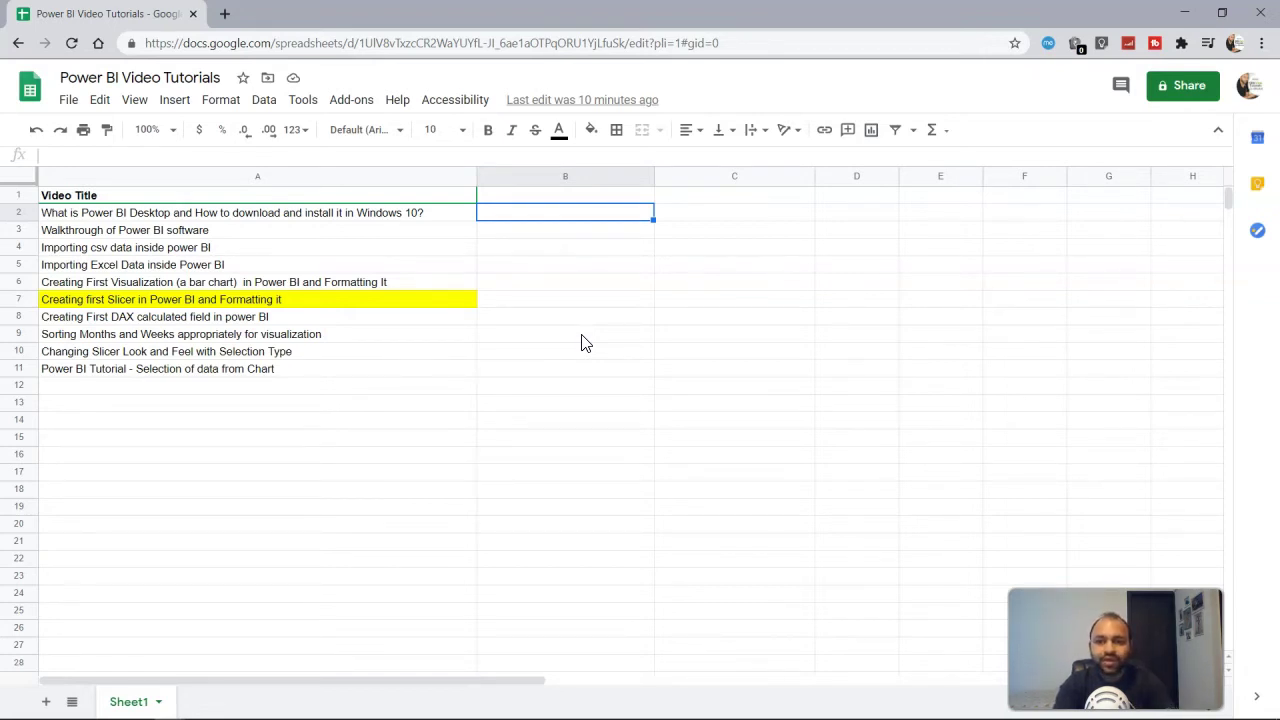
Delete the Sales by Product Category bar chart, leaving Page 1 empty.
{"action": "key", "text": "alt+Tab"}
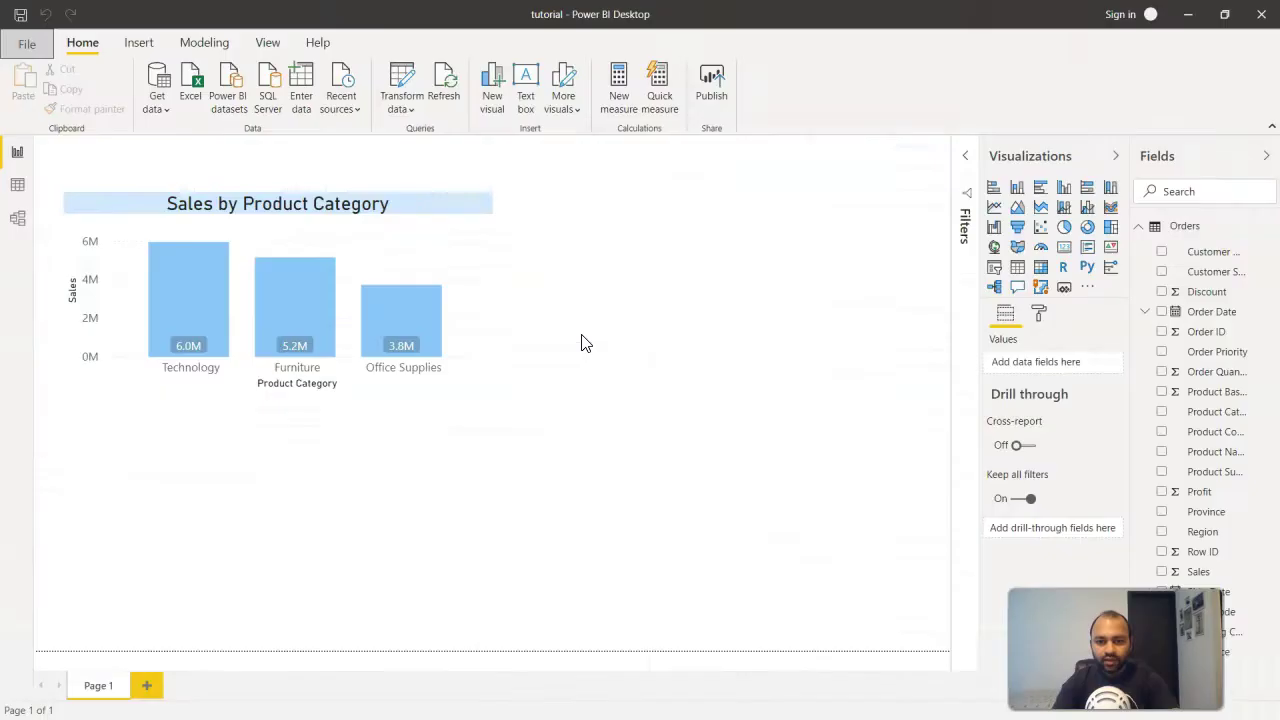
{"action": "left_click", "coordinate": [447, 278]}
{"action": "key", "text": "Delete"}
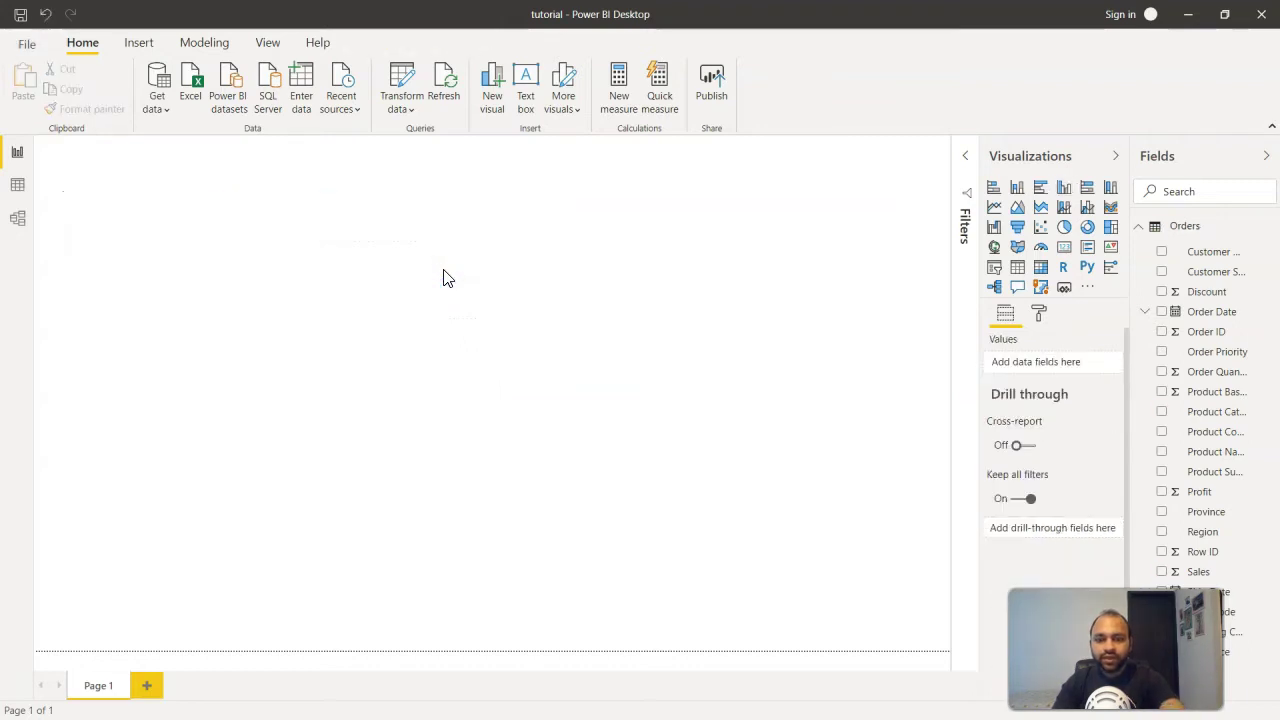
Add a Product Category slicer listing (Blank), Furniture, Office Supplies and Technology, with no duplicate field.
{"action": "left_click", "coordinate": [994, 270]}
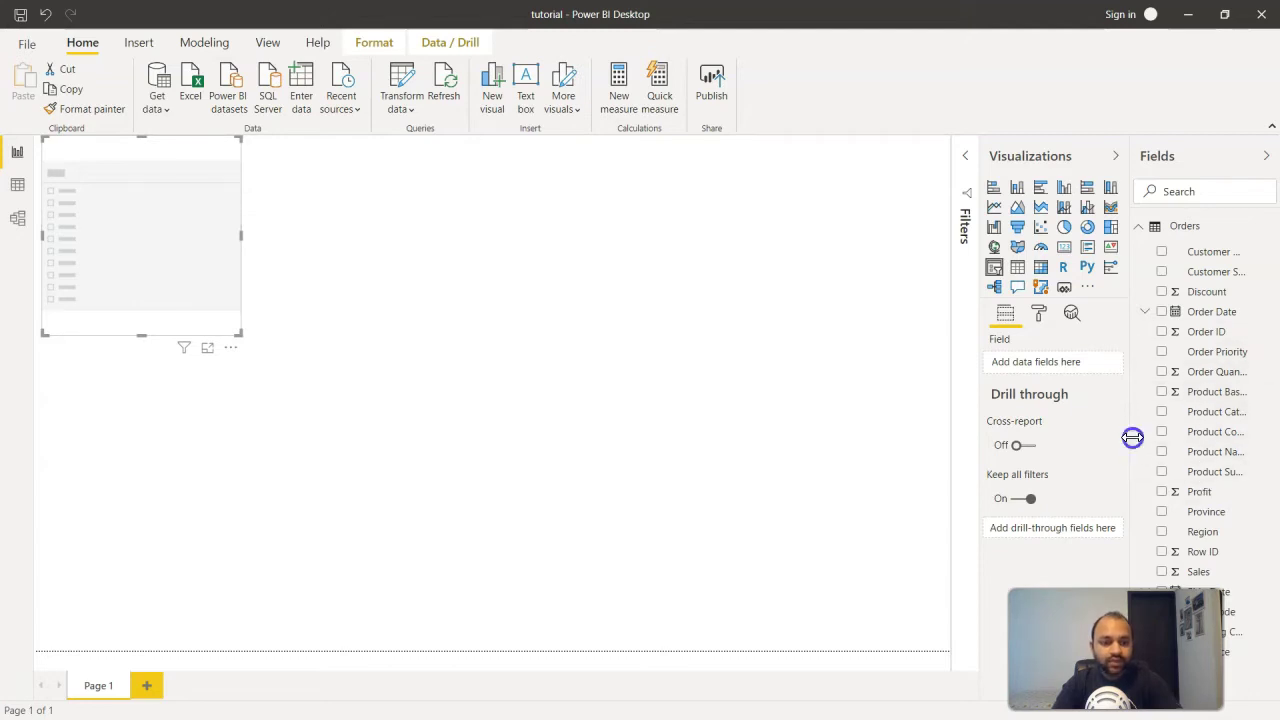
{"action": "left_click_drag", "start_coordinate": [1132, 437], "coordinate": [1054, 443]}
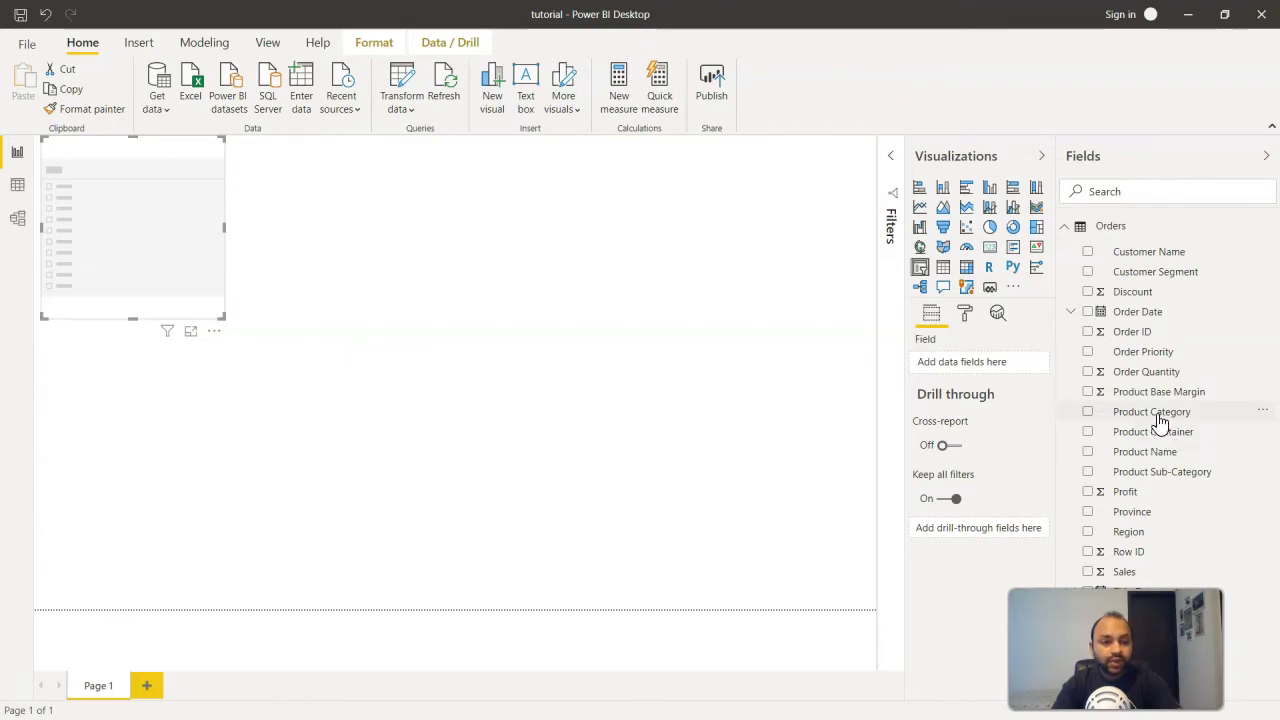
{"action": "left_click", "coordinate": [1088, 413]}
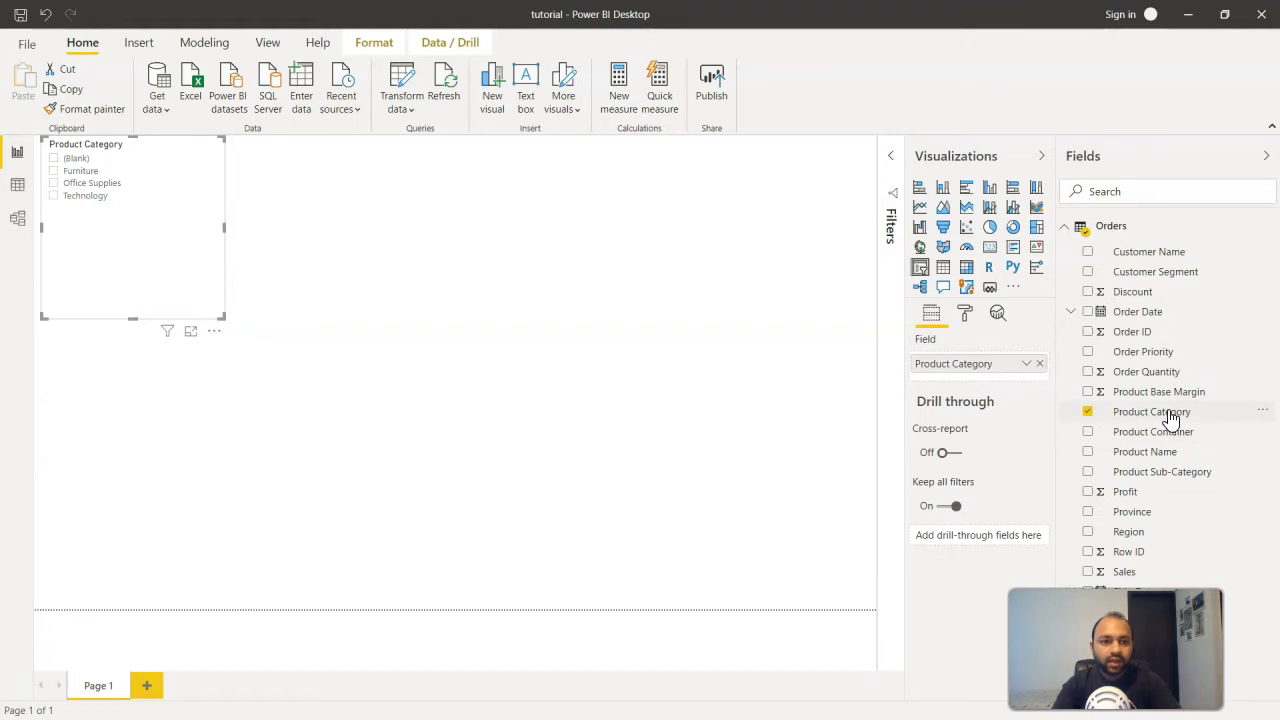
{"action": "left_click_drag", "start_coordinate": [1170, 418], "coordinate": [995, 368]}
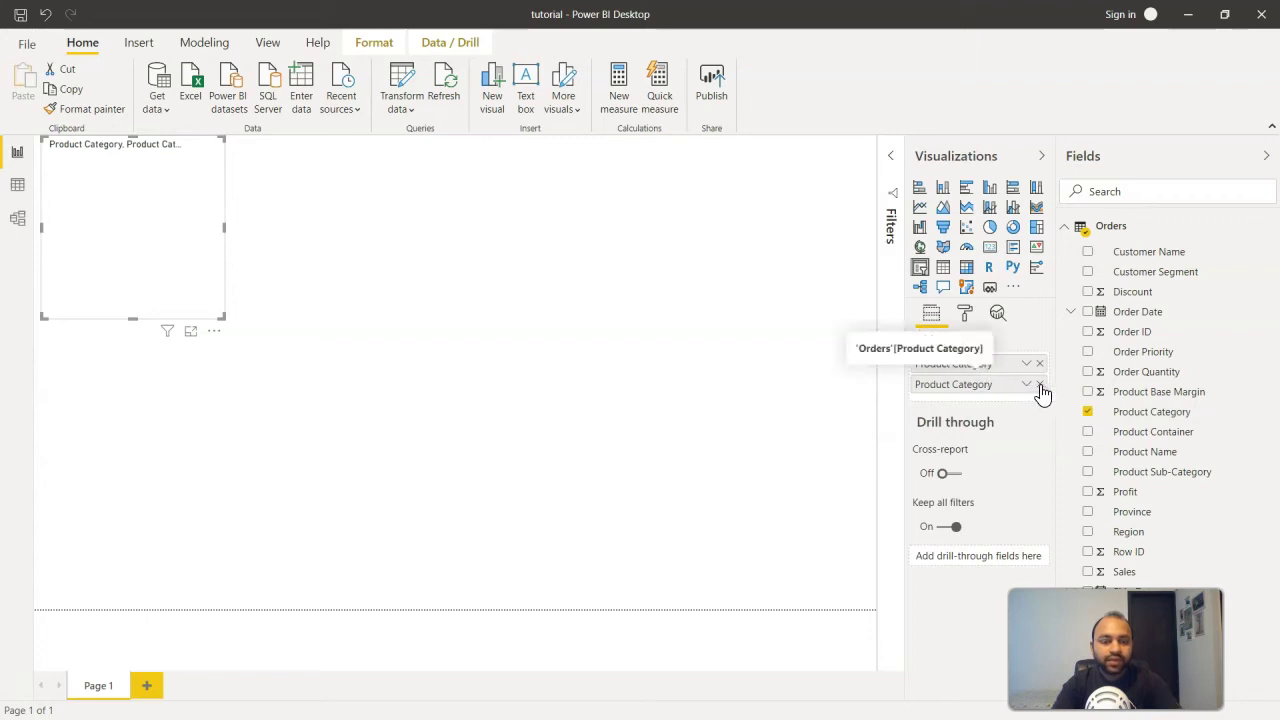
{"action": "left_click", "coordinate": [1039, 385]}
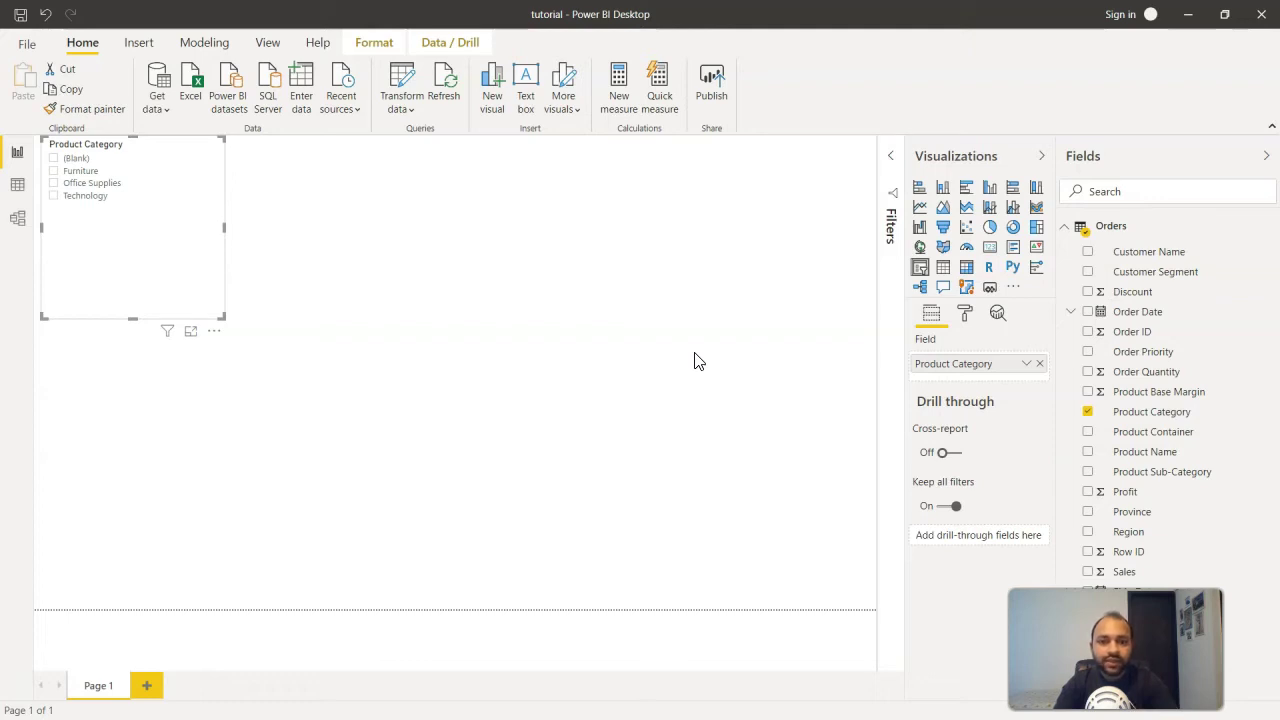
Place a Profit by Product Sub-Category table beside the slicer, sized to show all rows totalling 1,519,096.27.
{"action": "left_click", "coordinate": [698, 361]}
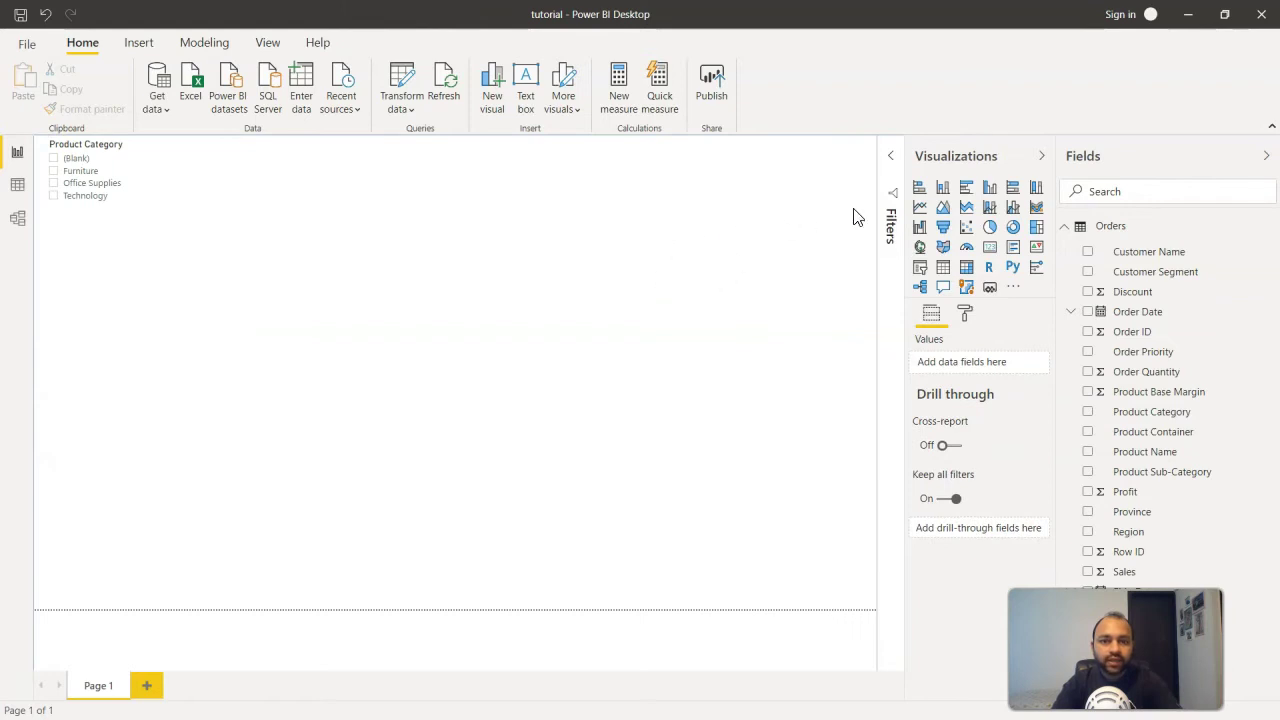
{"action": "left_click", "coordinate": [945, 270]}
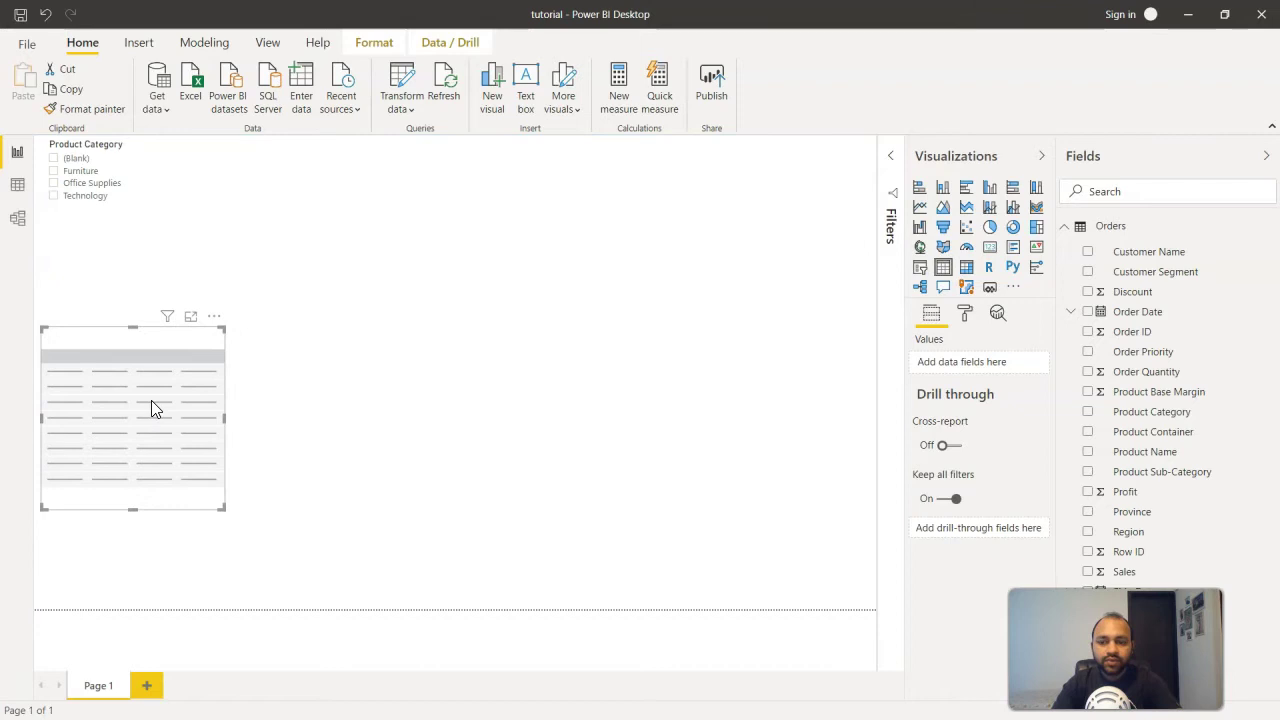
{"action": "left_click_drag", "start_coordinate": [151, 400], "coordinate": [335, 216]}
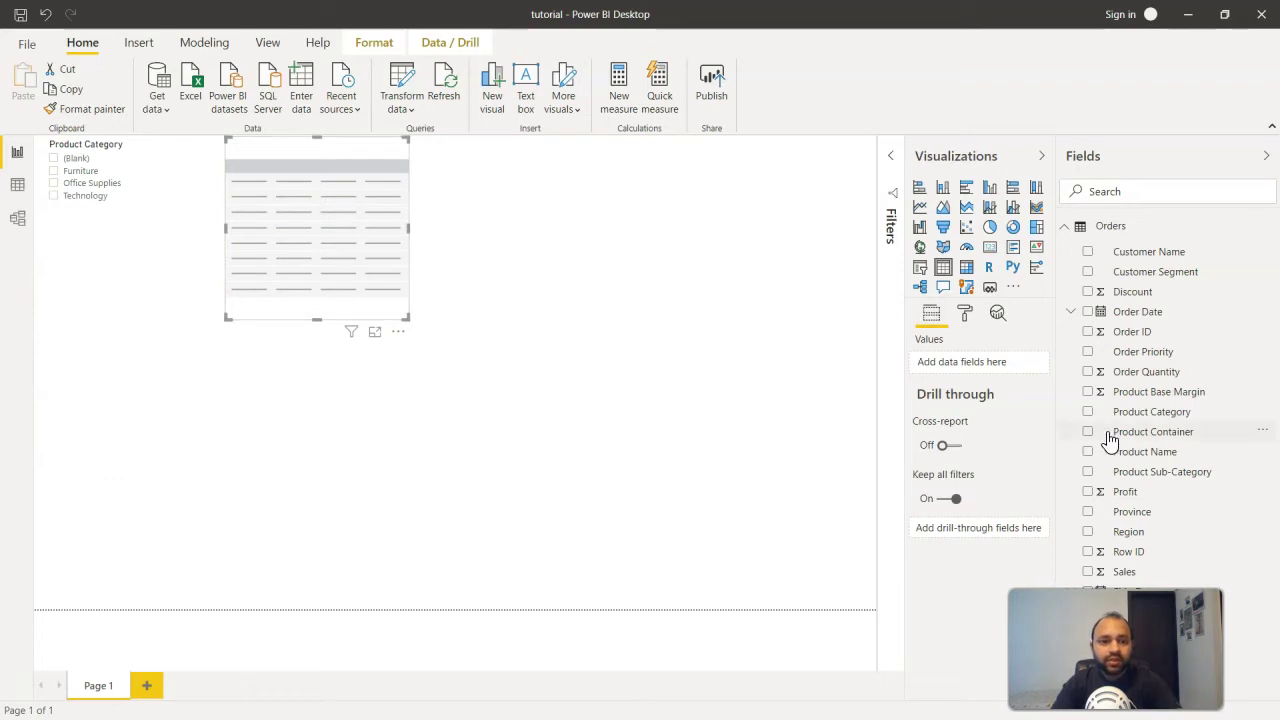
{"action": "left_click", "coordinate": [1088, 472]}
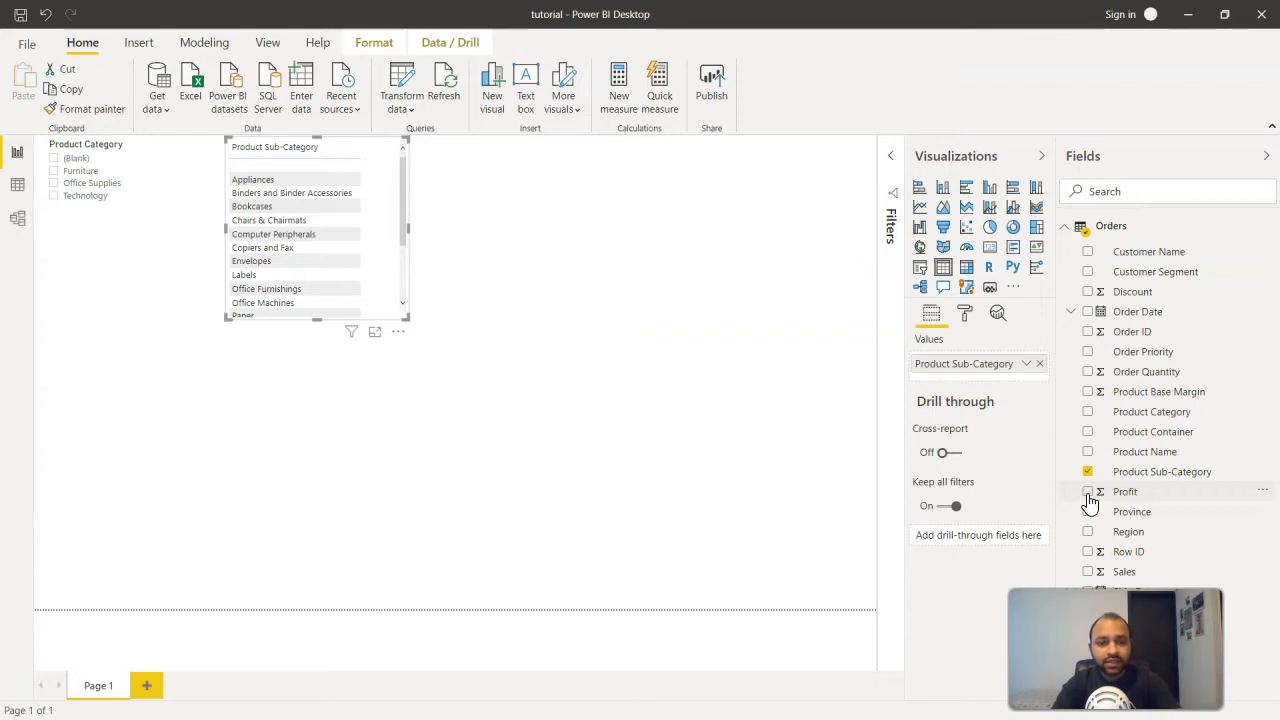
{"action": "left_click", "coordinate": [1088, 492]}
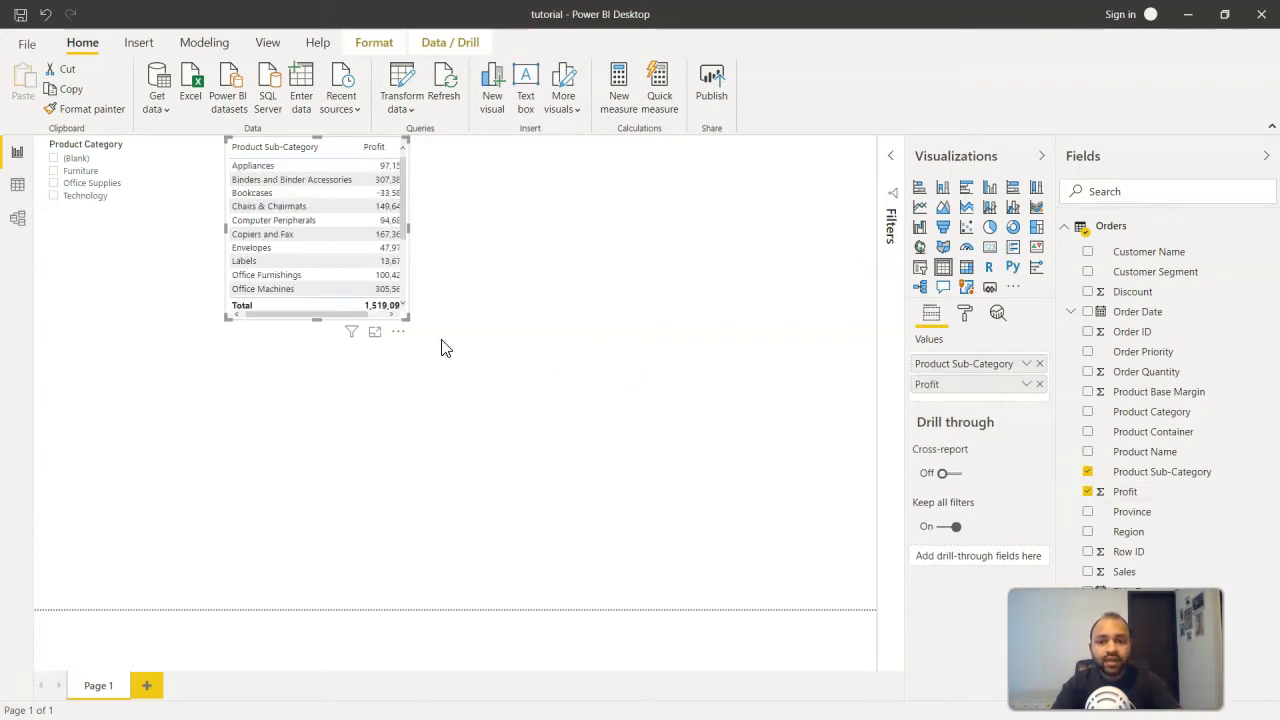
{"action": "left_click_drag", "start_coordinate": [407, 318], "coordinate": [430, 440]}
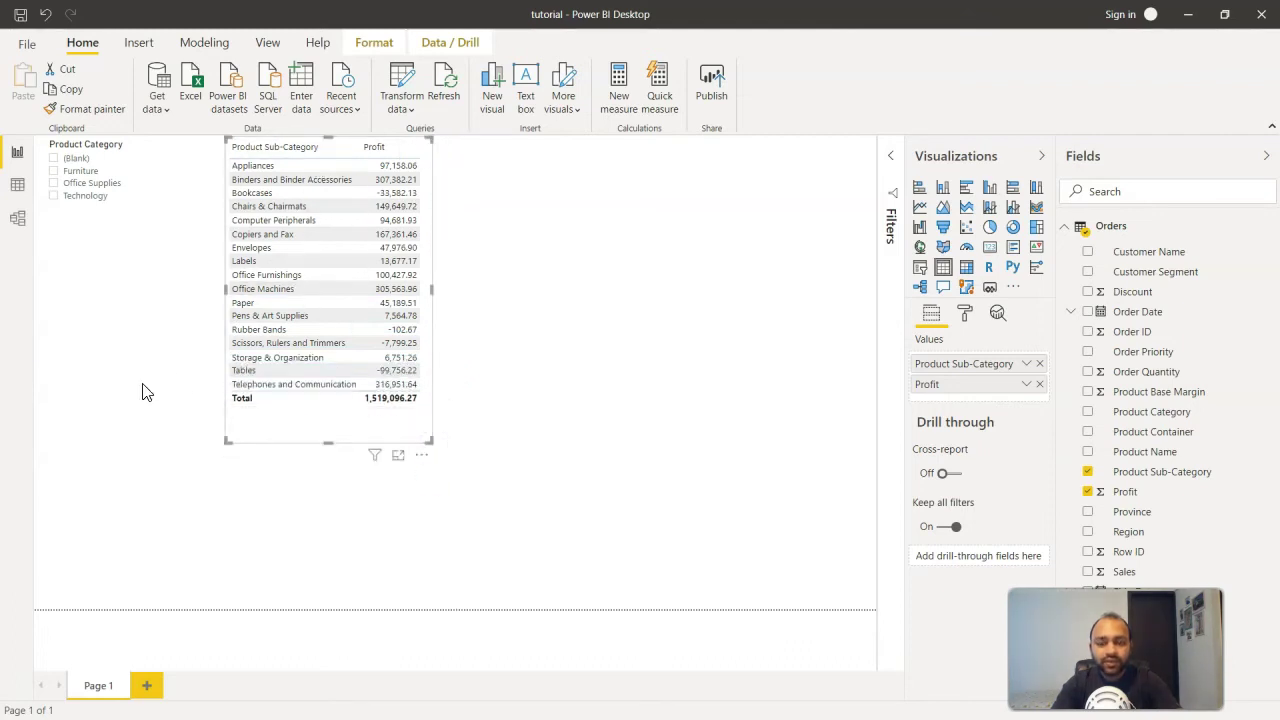
Try Office Supplies and Technology in the slicer, finishing with only Furniture selected.
{"action": "left_click", "coordinate": [114, 372]}
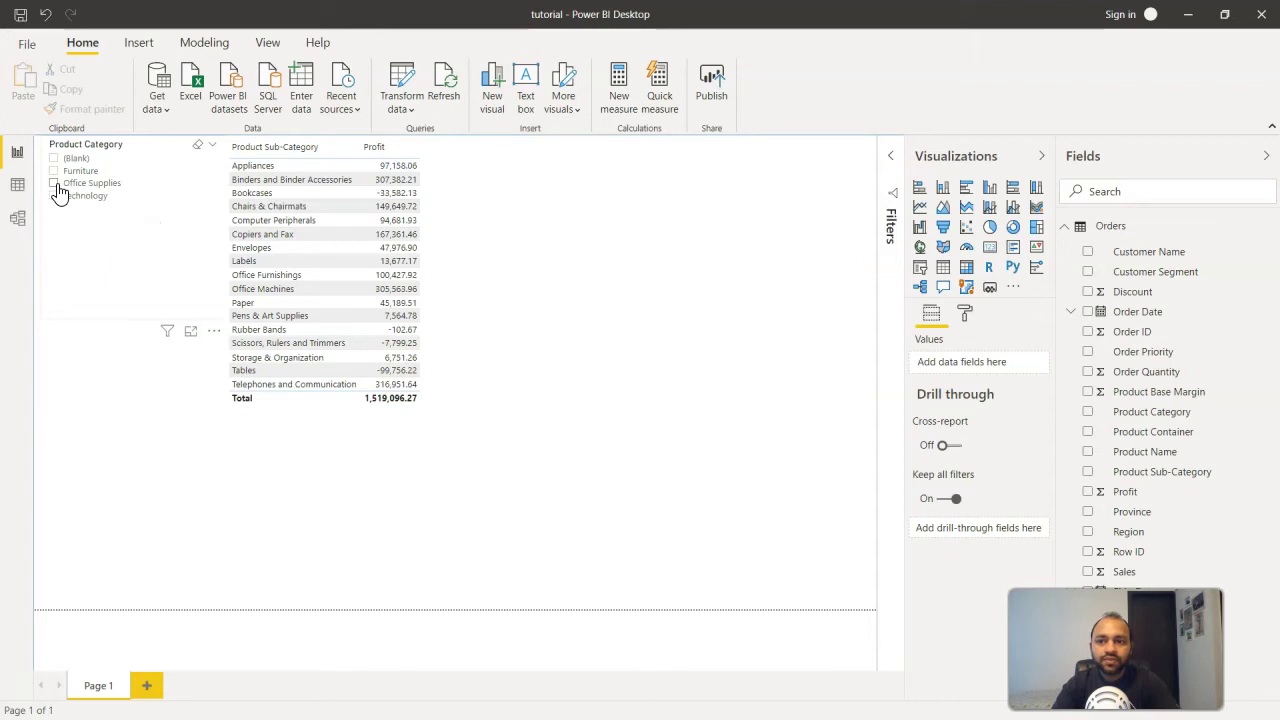
{"action": "left_click", "coordinate": [55, 184]}
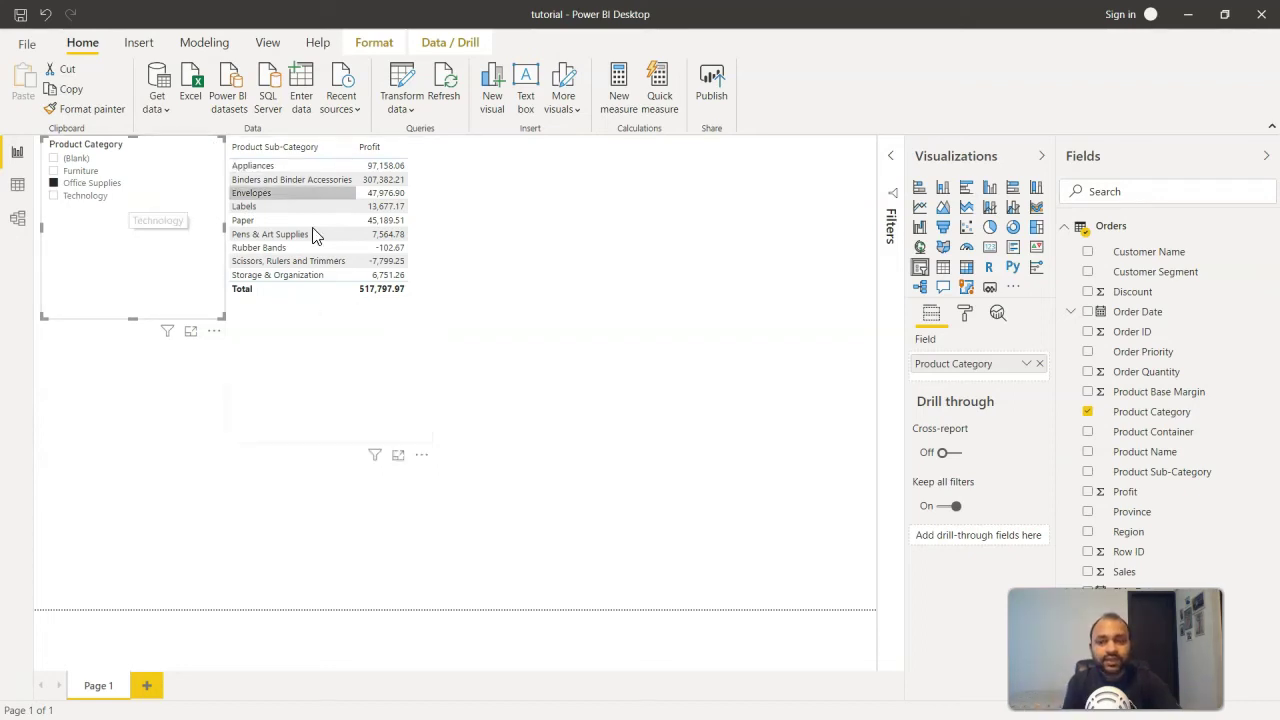
{"action": "left_click", "coordinate": [79, 172]}
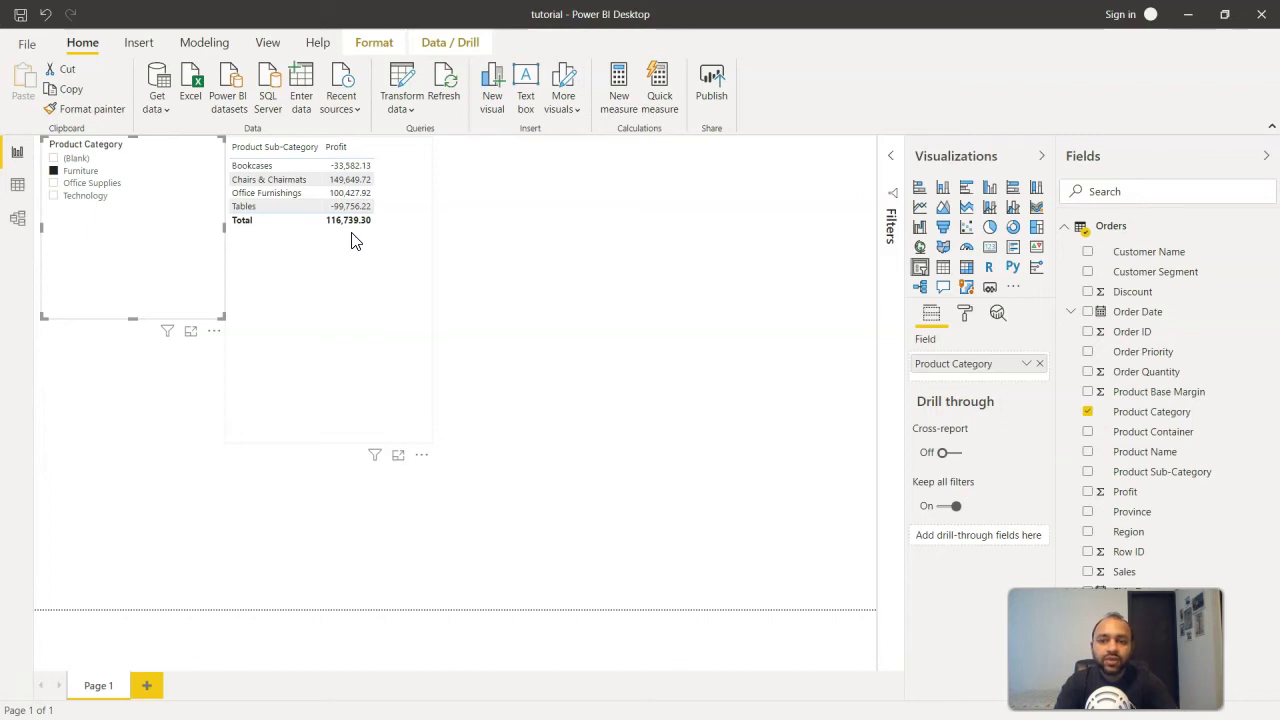
{"action": "left_click", "coordinate": [92, 190]}
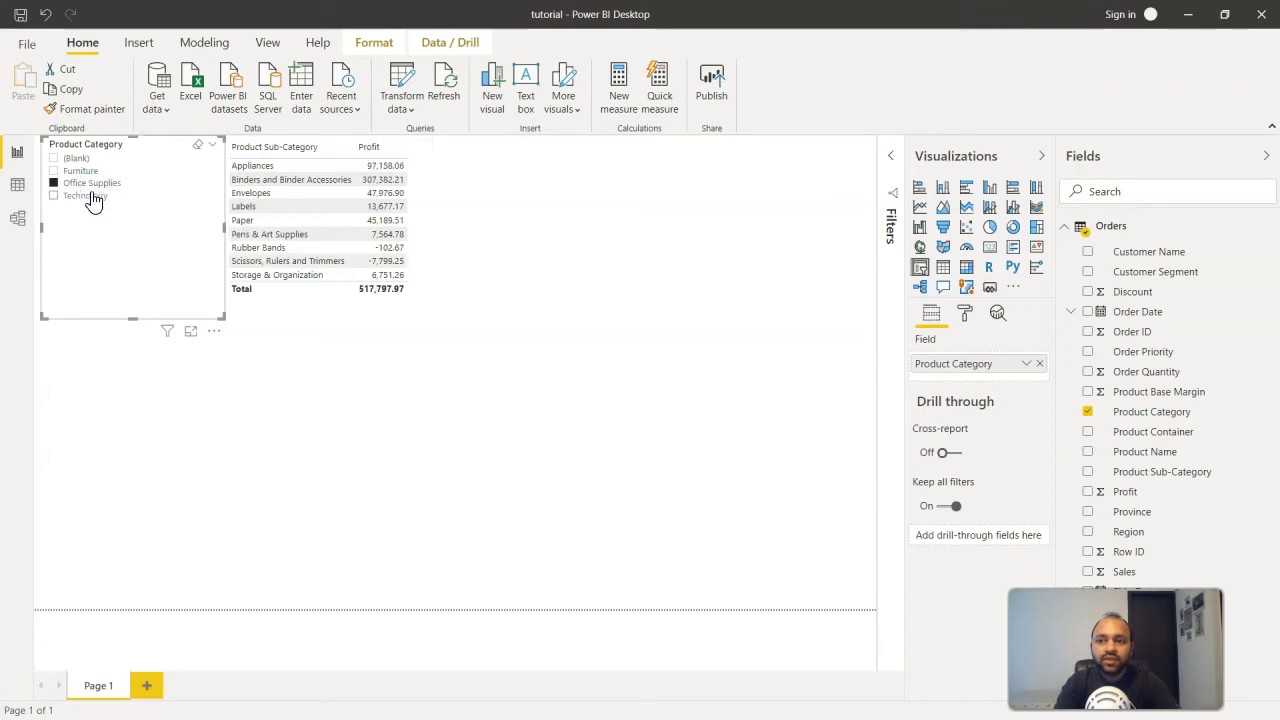
{"action": "left_click", "coordinate": [91, 197]}
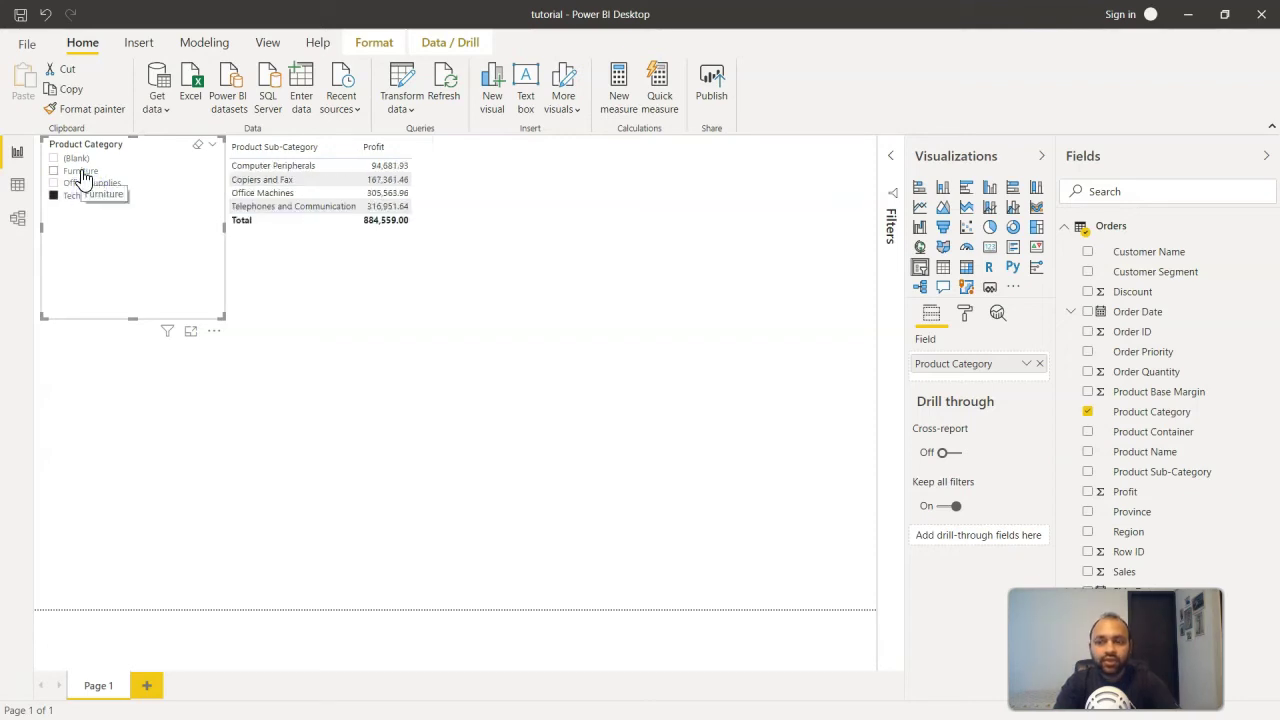
{"action": "left_click", "coordinate": [81, 173]}
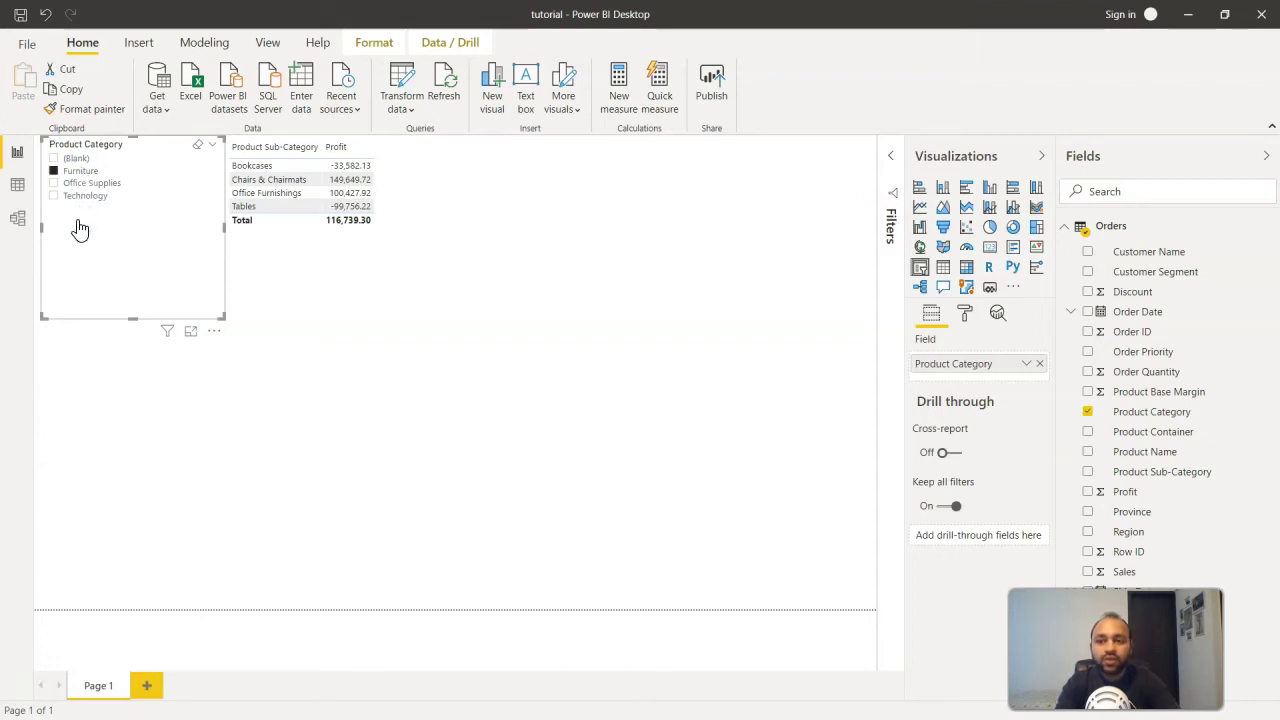
Add Office Supplies to the Furniture selection so the table totals 634,537.27.
{"action": "left_click", "coordinate": [99, 187], "text": "ctrl"}
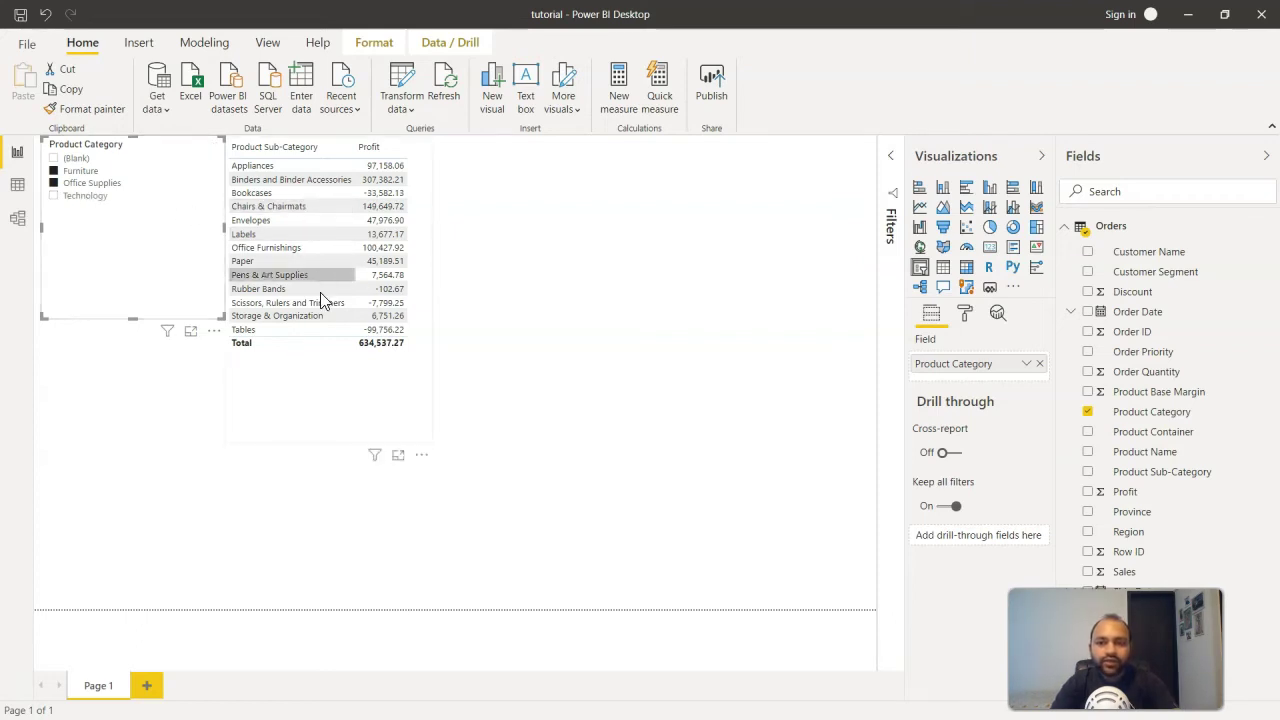
Place a widened clustered column chart of Profit by Customer Segment beside the table.
{"action": "left_click", "coordinate": [620, 347]}
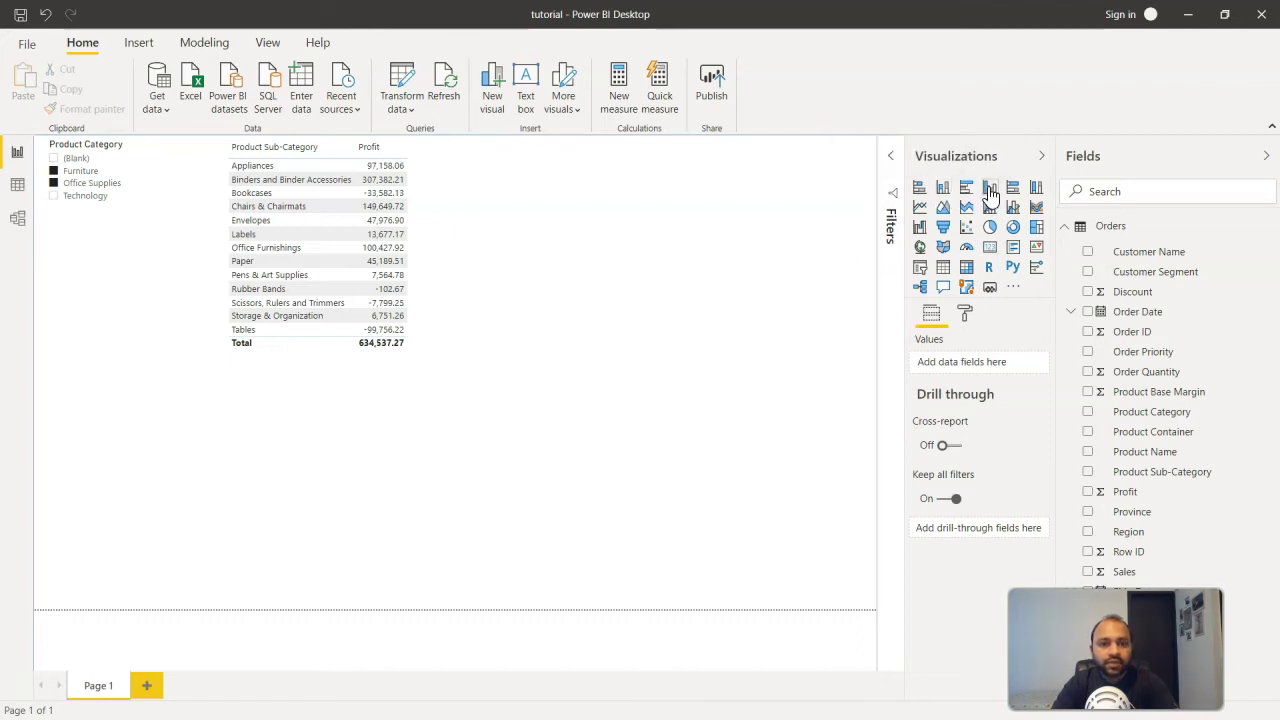
{"action": "left_click", "coordinate": [989, 187]}
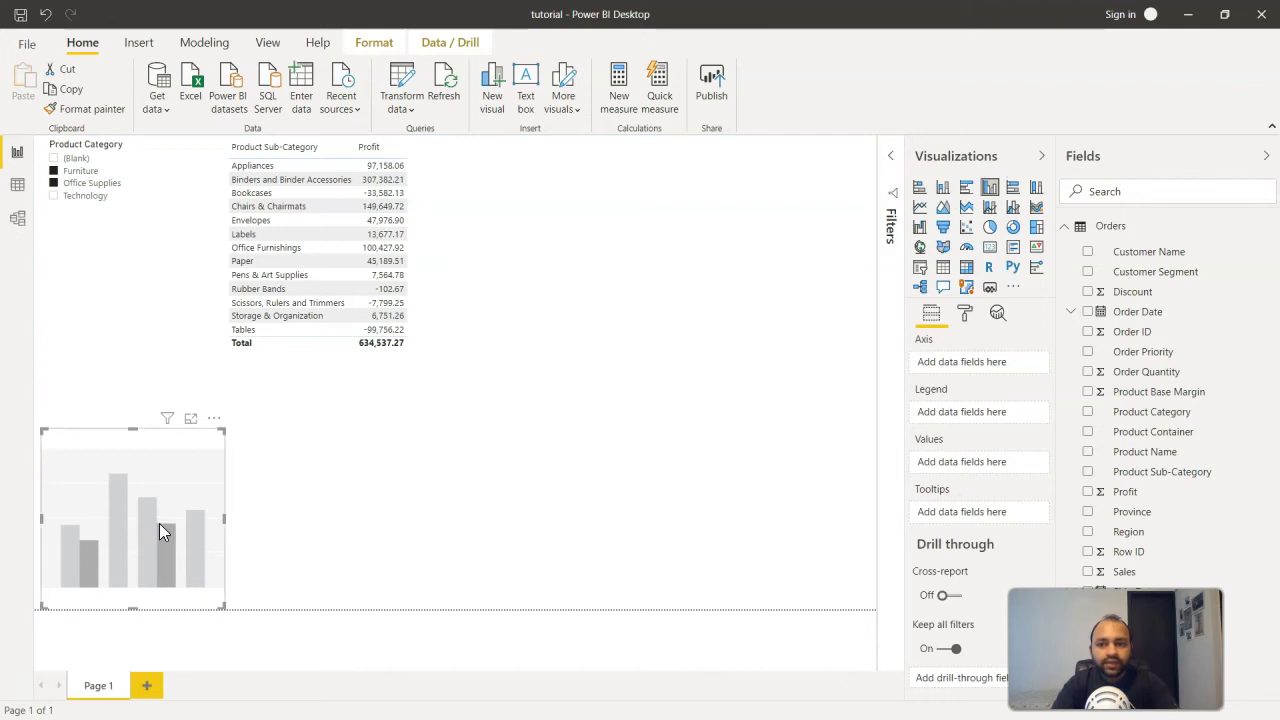
{"action": "left_click_drag", "start_coordinate": [159, 523], "coordinate": [628, 255]}
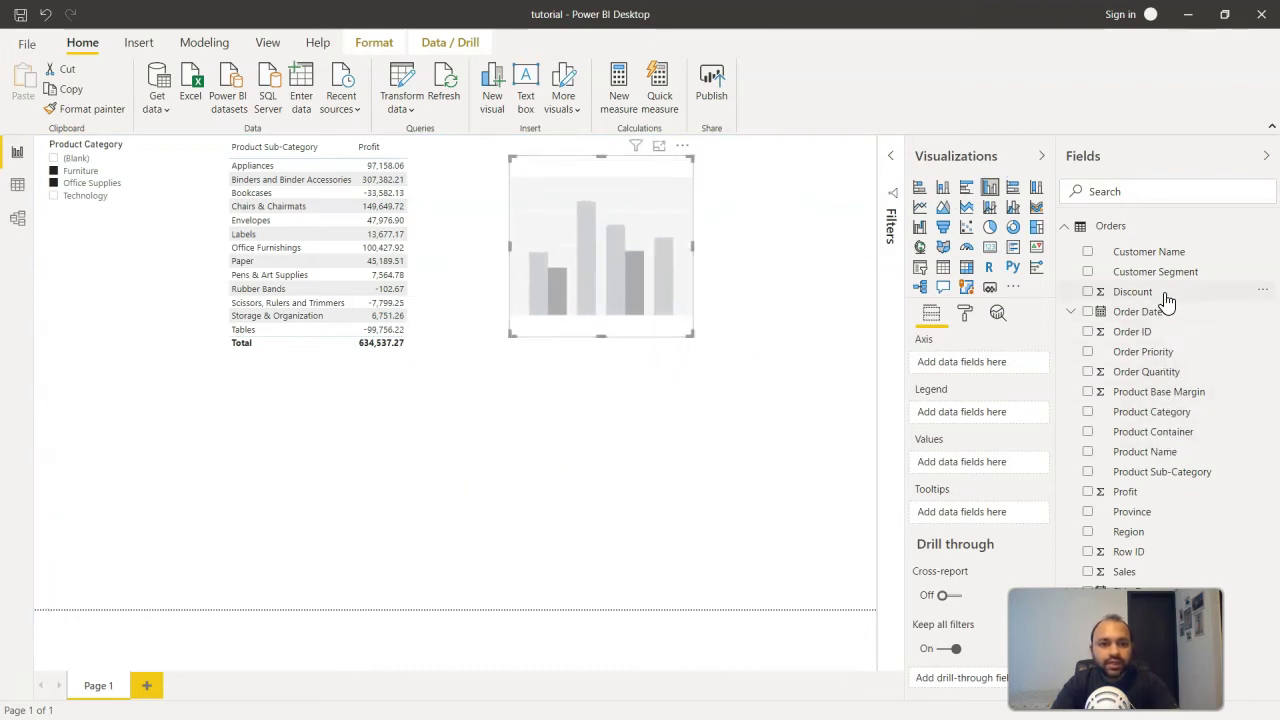
{"action": "left_click", "coordinate": [1088, 272]}
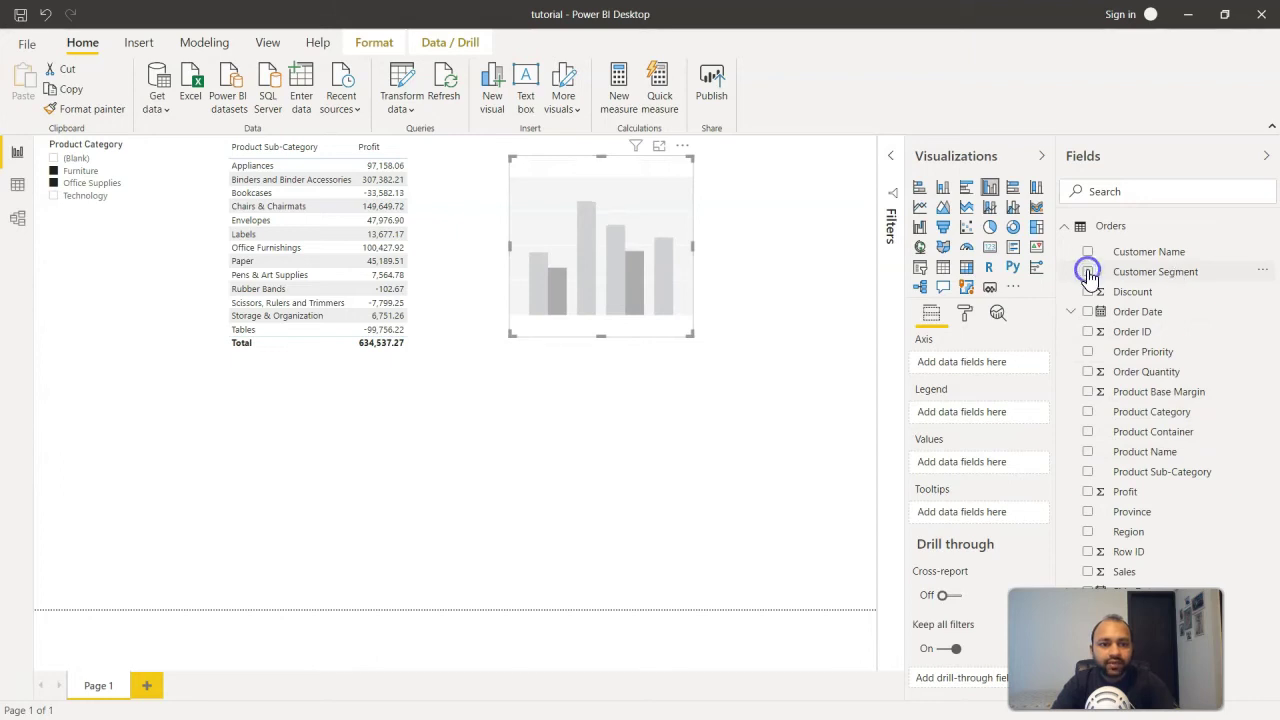
{"action": "left_click", "coordinate": [1087, 494]}
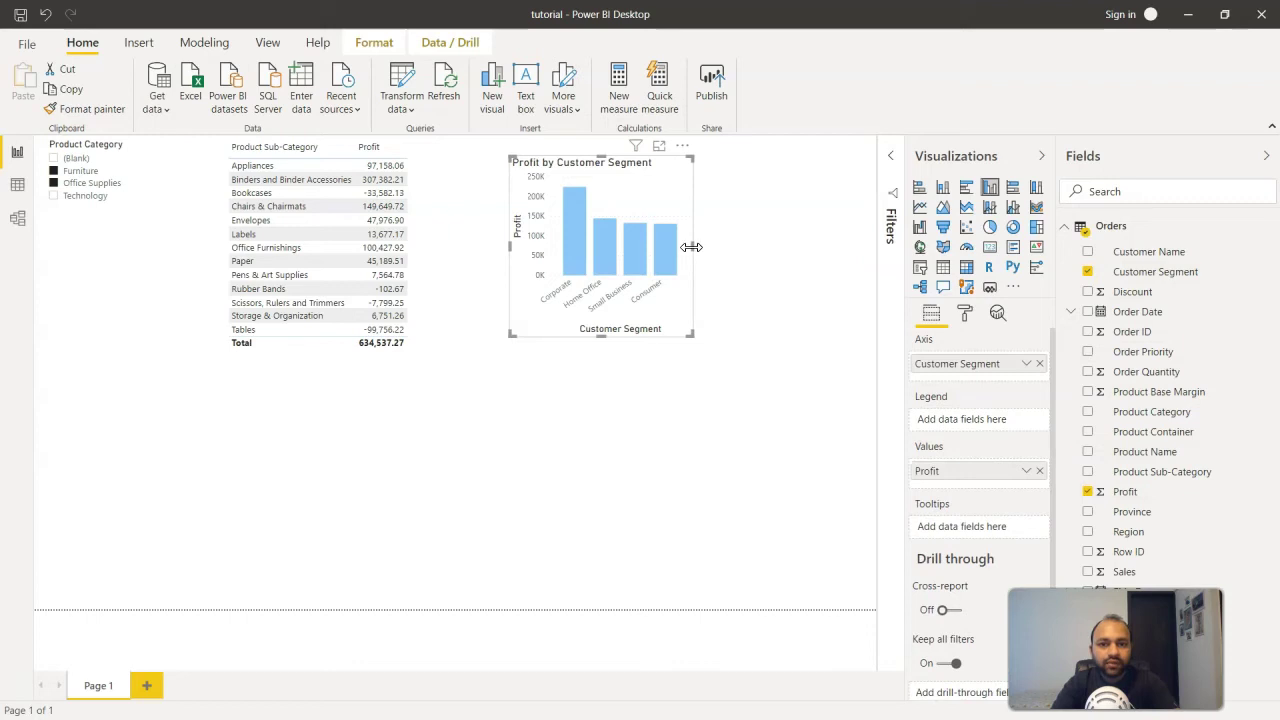
{"action": "left_click_drag", "start_coordinate": [691, 247], "coordinate": [820, 241]}
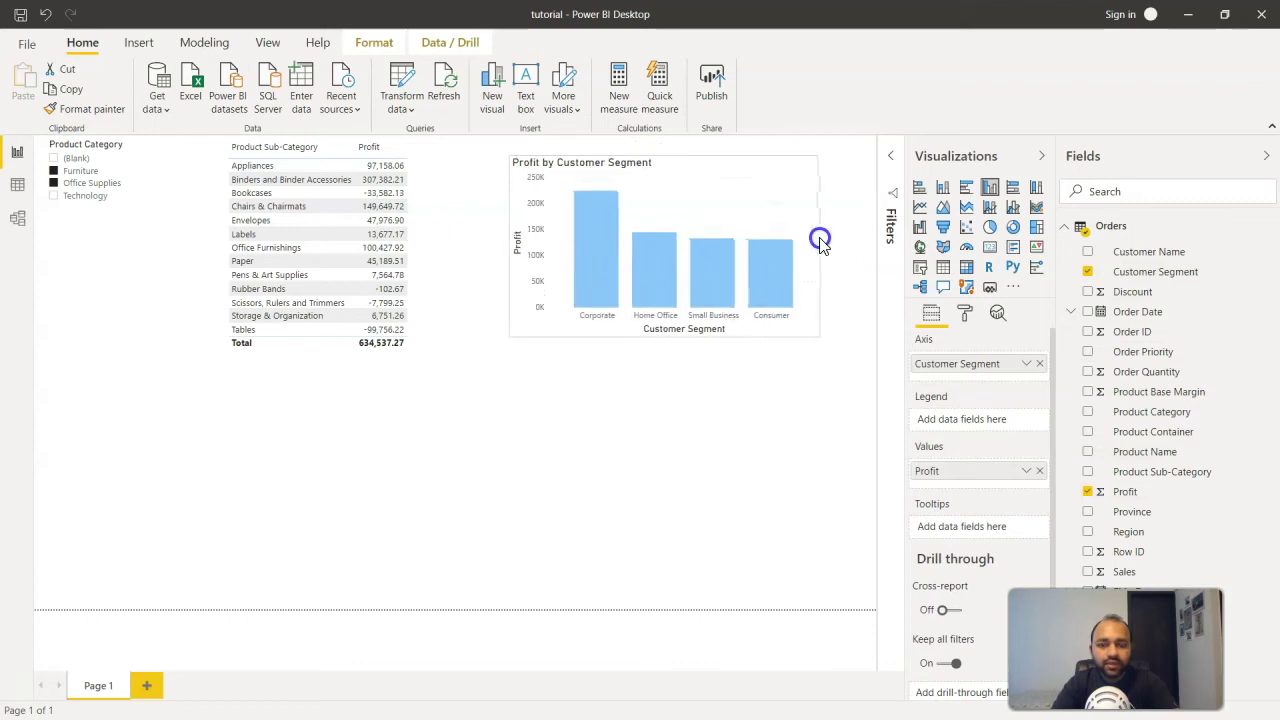
Filter the table and chart to Office Supplies, then include Technology in the selection.
{"action": "left_click", "coordinate": [54, 184]}
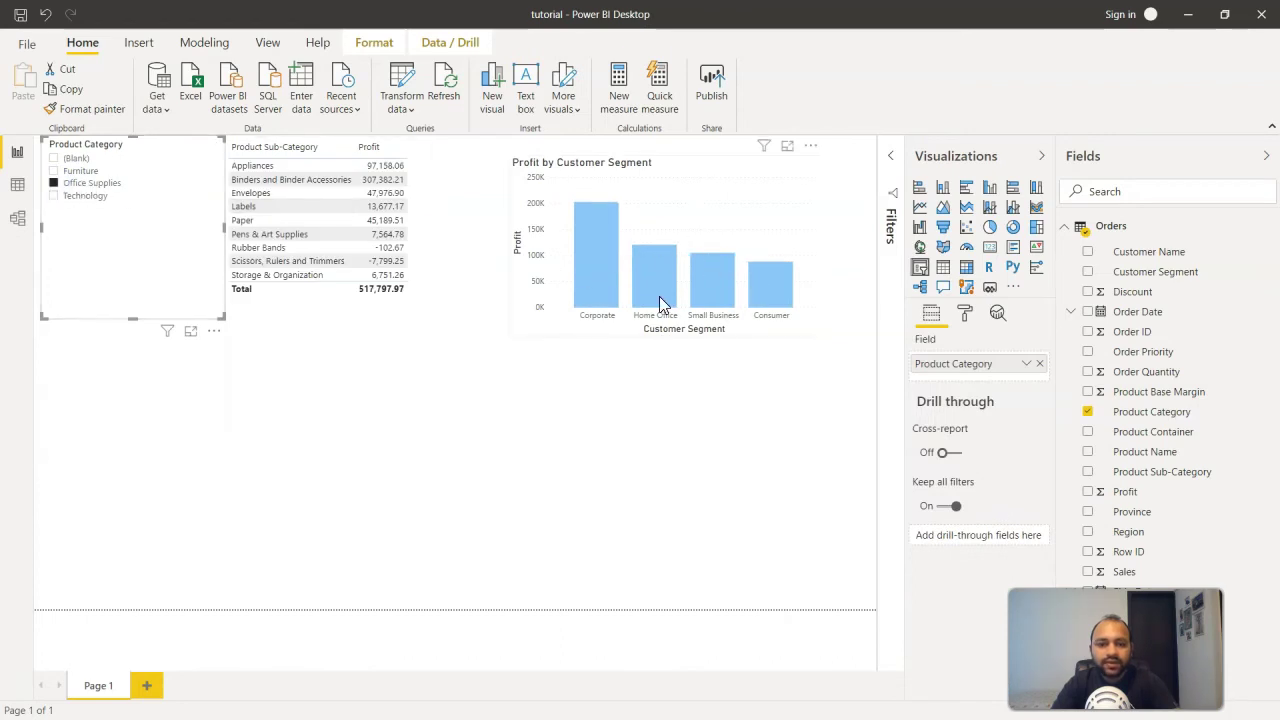
{"action": "mouse_move", "coordinate": [659, 303]}
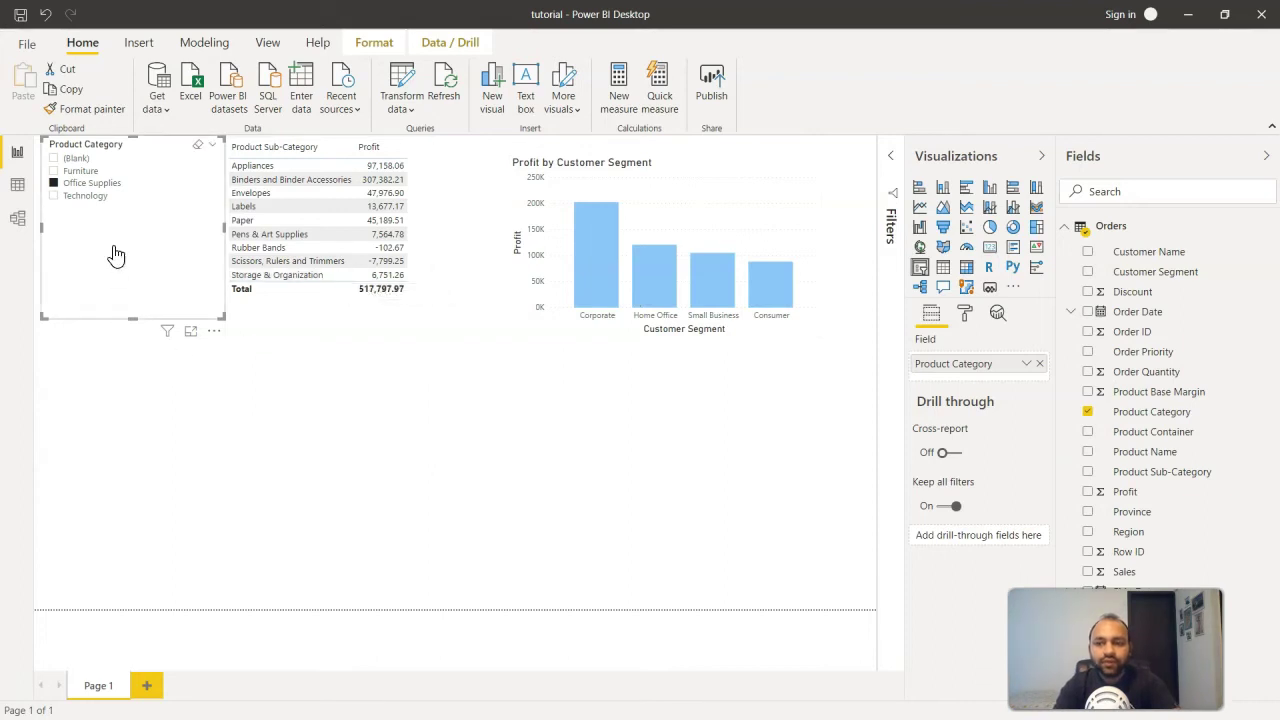
{"action": "left_click", "coordinate": [86, 197], "text": "ctrl"}
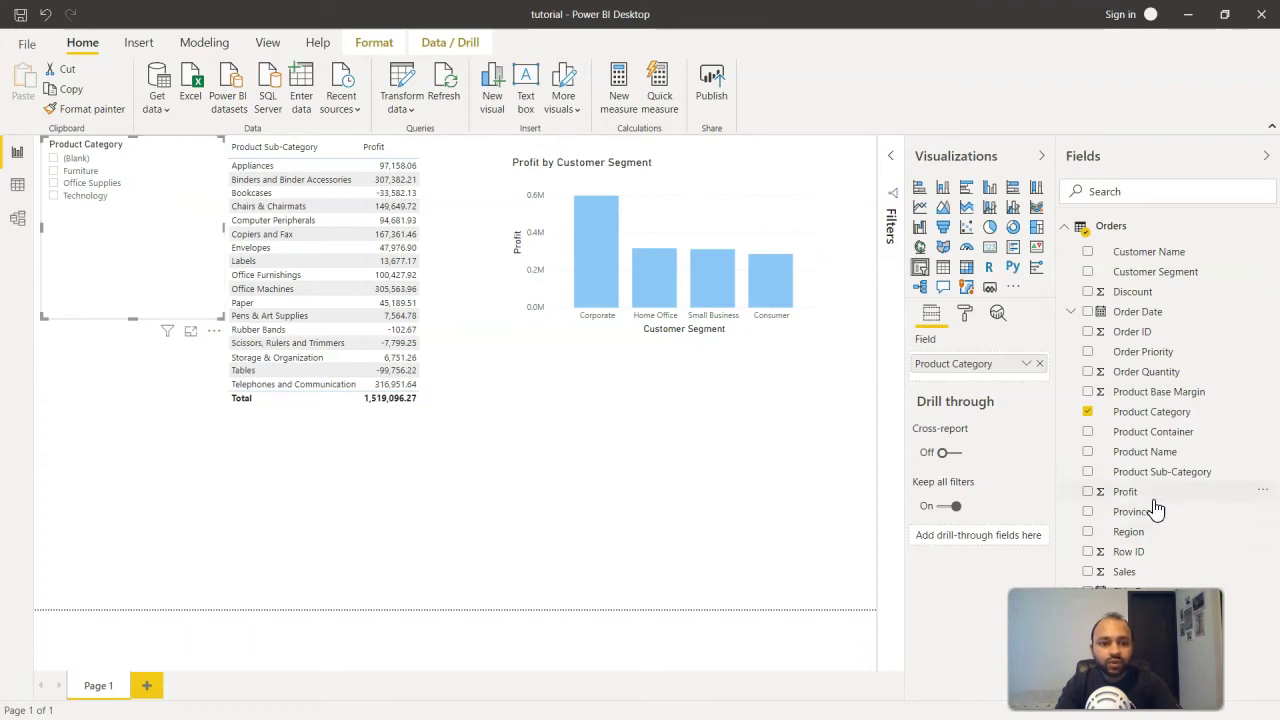
Nest Region under Product Category in the slicer and expand Furniture and Office Supplies.
{"action": "left_click_drag", "start_coordinate": [1128, 533], "coordinate": [984, 376]}
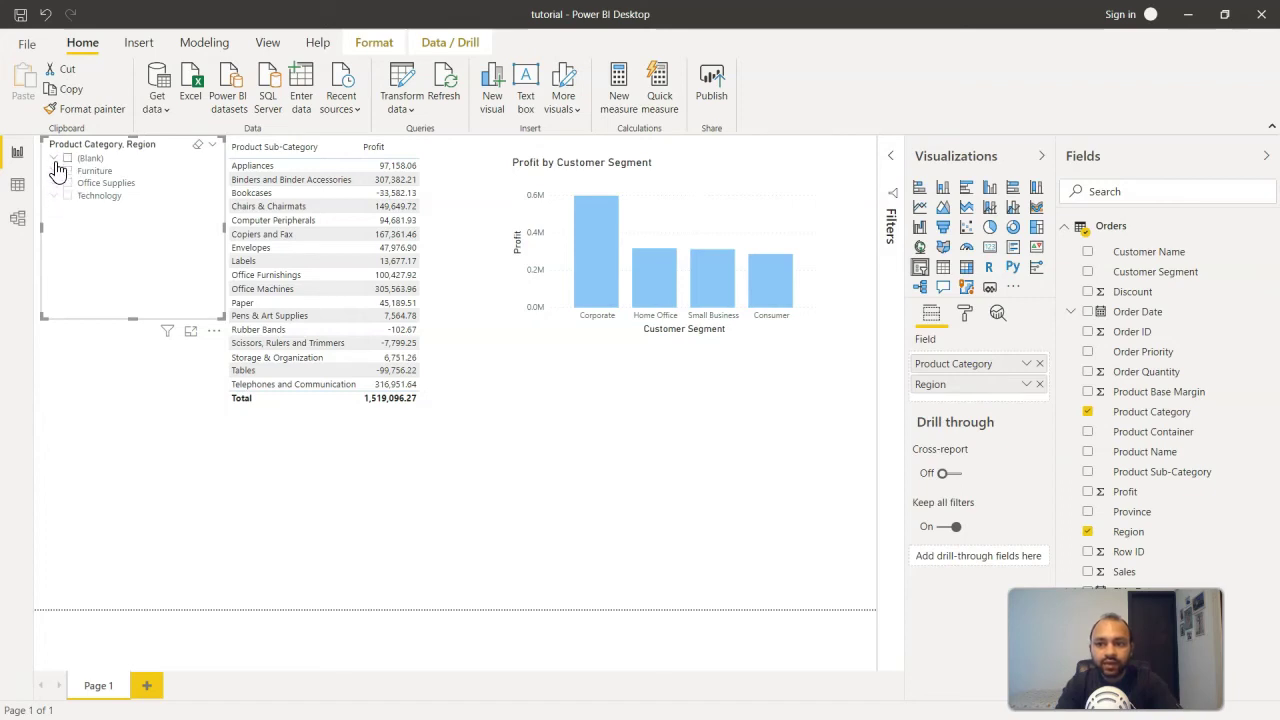
{"action": "left_click", "coordinate": [56, 174]}
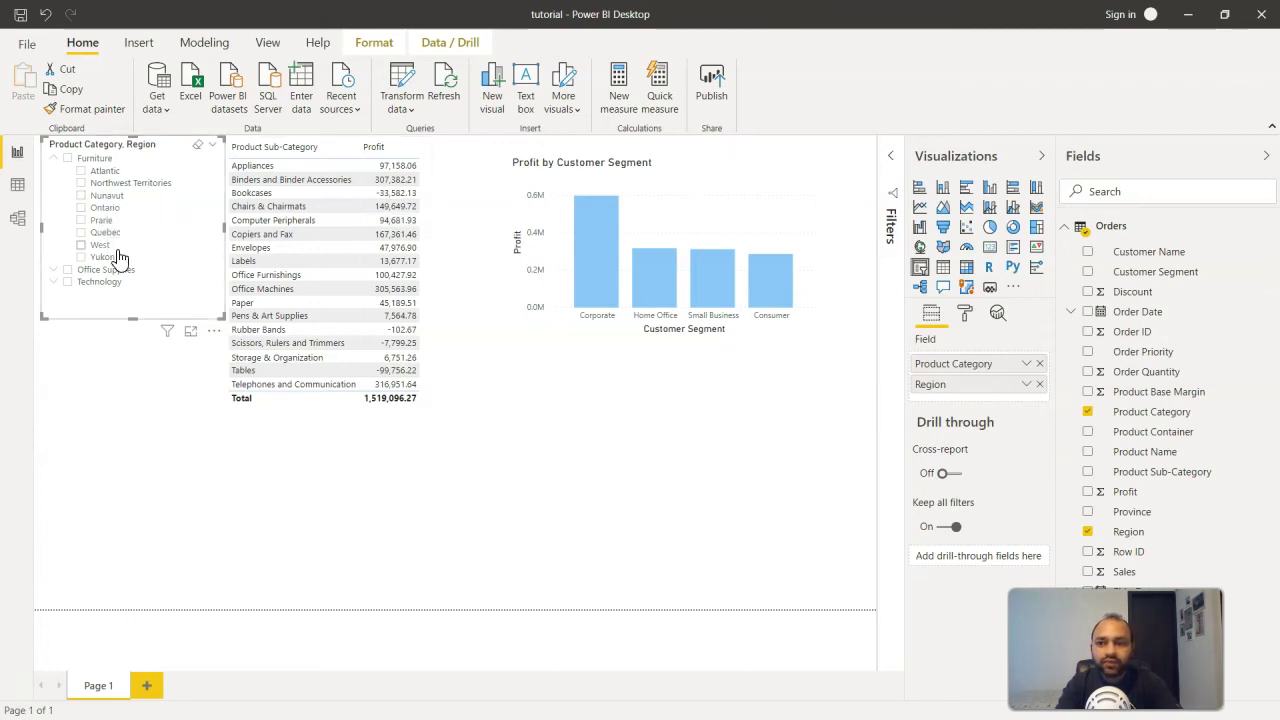
{"action": "left_click", "coordinate": [55, 270]}
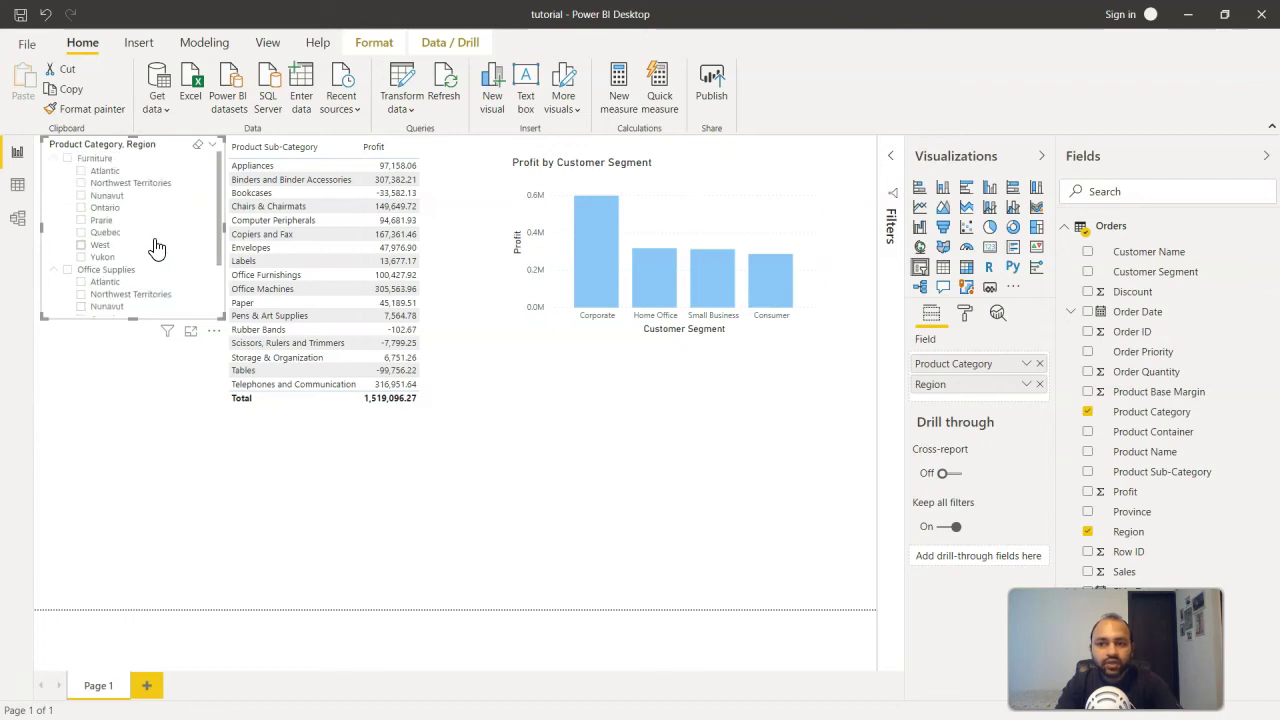
Select Ontario under Furniture so the table shows four sub-categories totalling 19,886.86.
{"action": "left_click", "coordinate": [81, 208]}
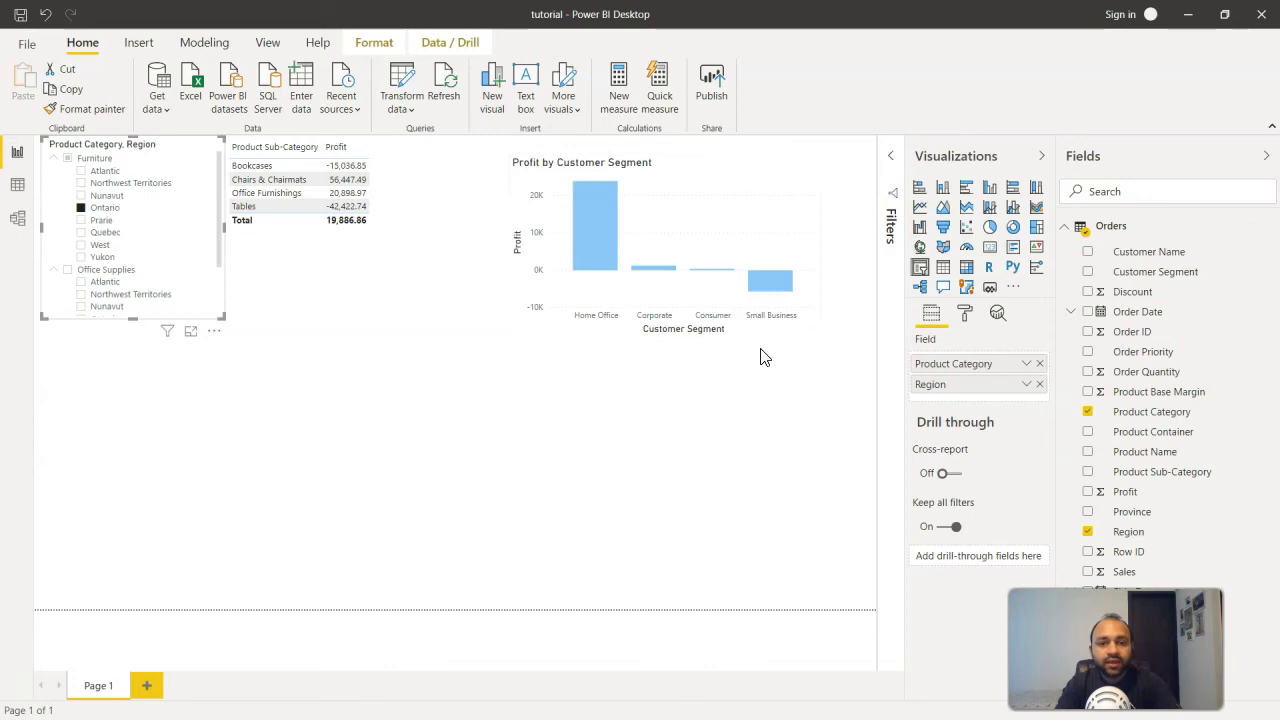
{"action": "mouse_move", "coordinate": [774, 284]}
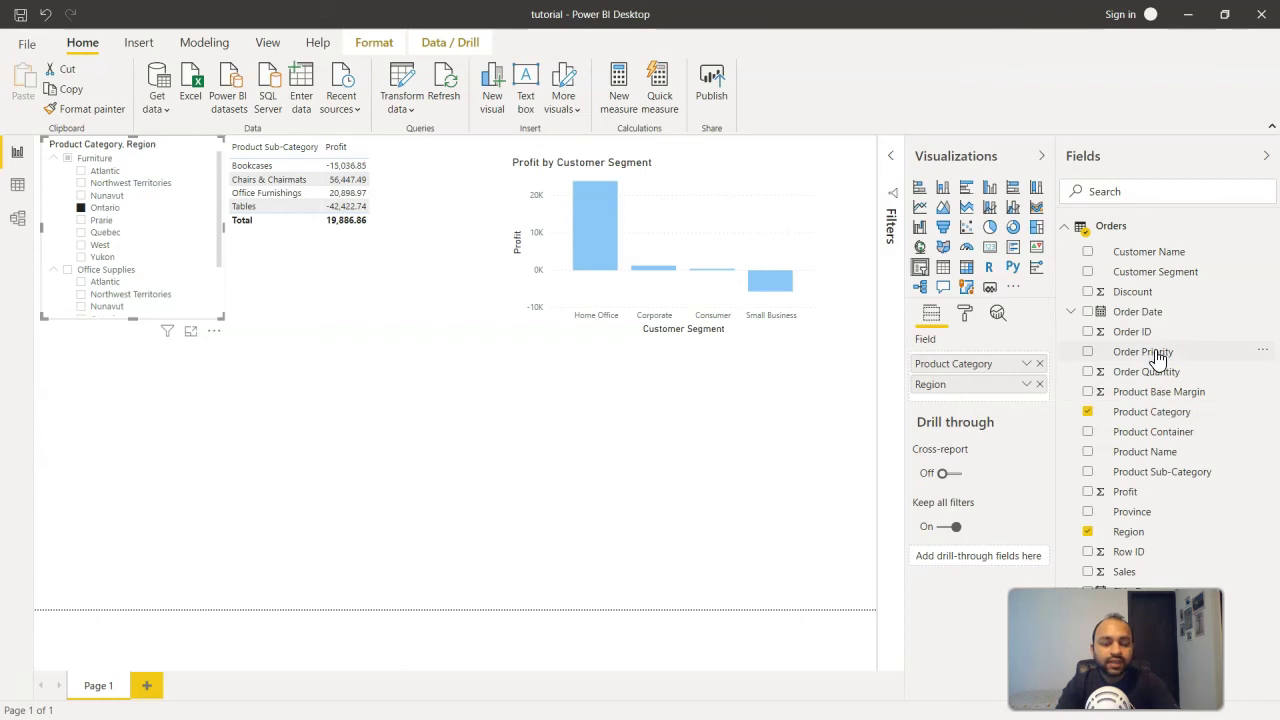
Add Order Priority beneath Region and filter to High priority in Northwest Territories, totalling 13,965.38.
{"action": "left_click_drag", "start_coordinate": [1157, 358], "coordinate": [983, 400]}
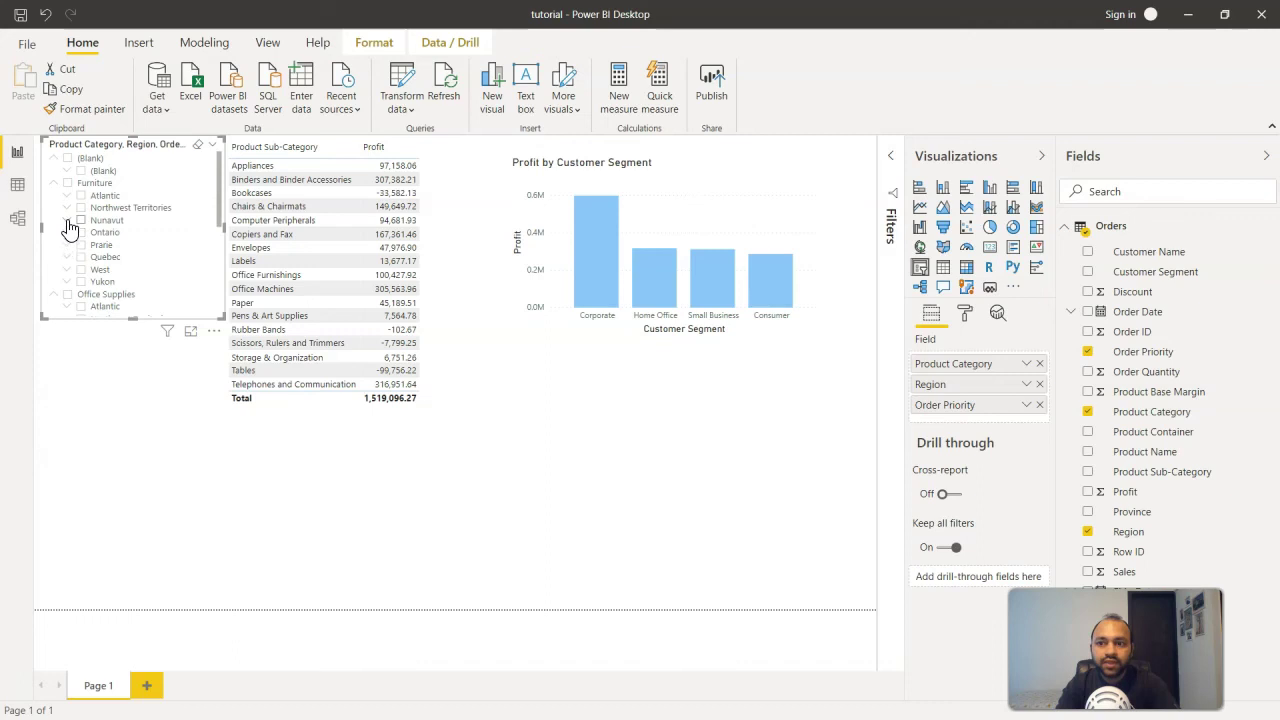
{"action": "left_click", "coordinate": [67, 221]}
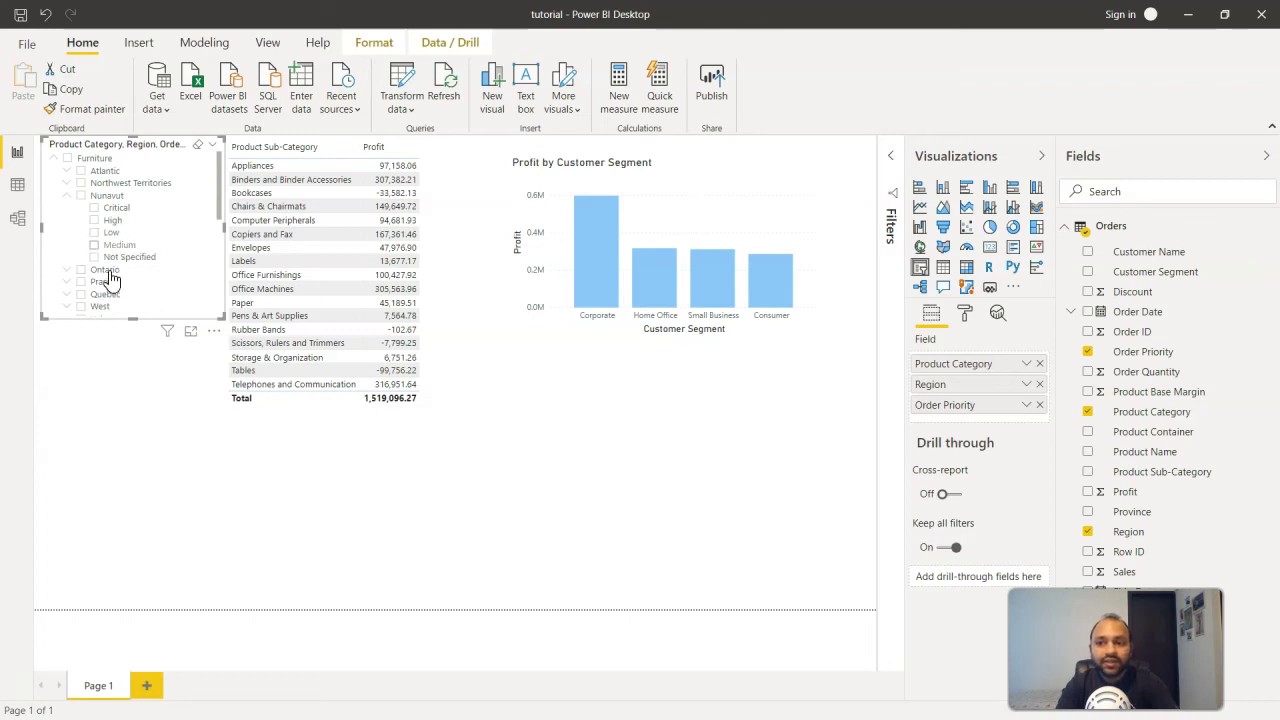
{"action": "scroll", "coordinate": [108, 288], "scroll_direction": "down", "scroll_amount": 3}
{"action": "scroll", "coordinate": [108, 288], "scroll_direction": "up", "scroll_amount": 3}
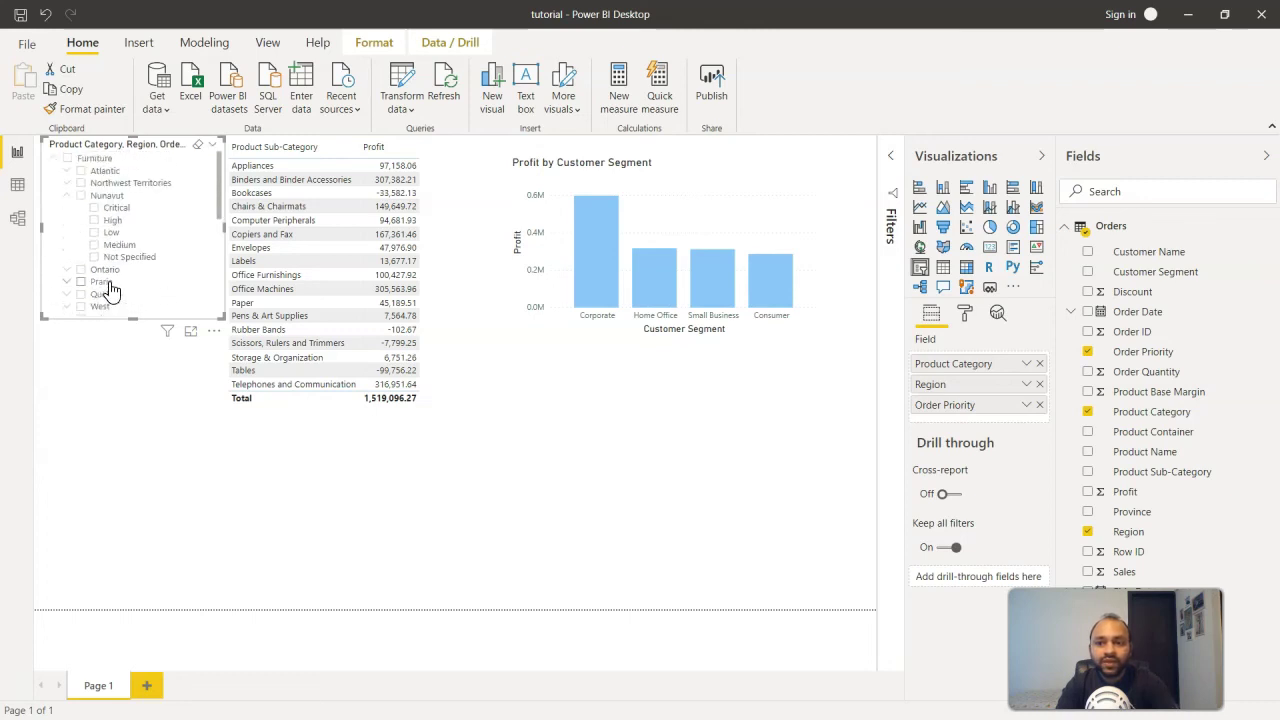
{"action": "left_click", "coordinate": [68, 184]}
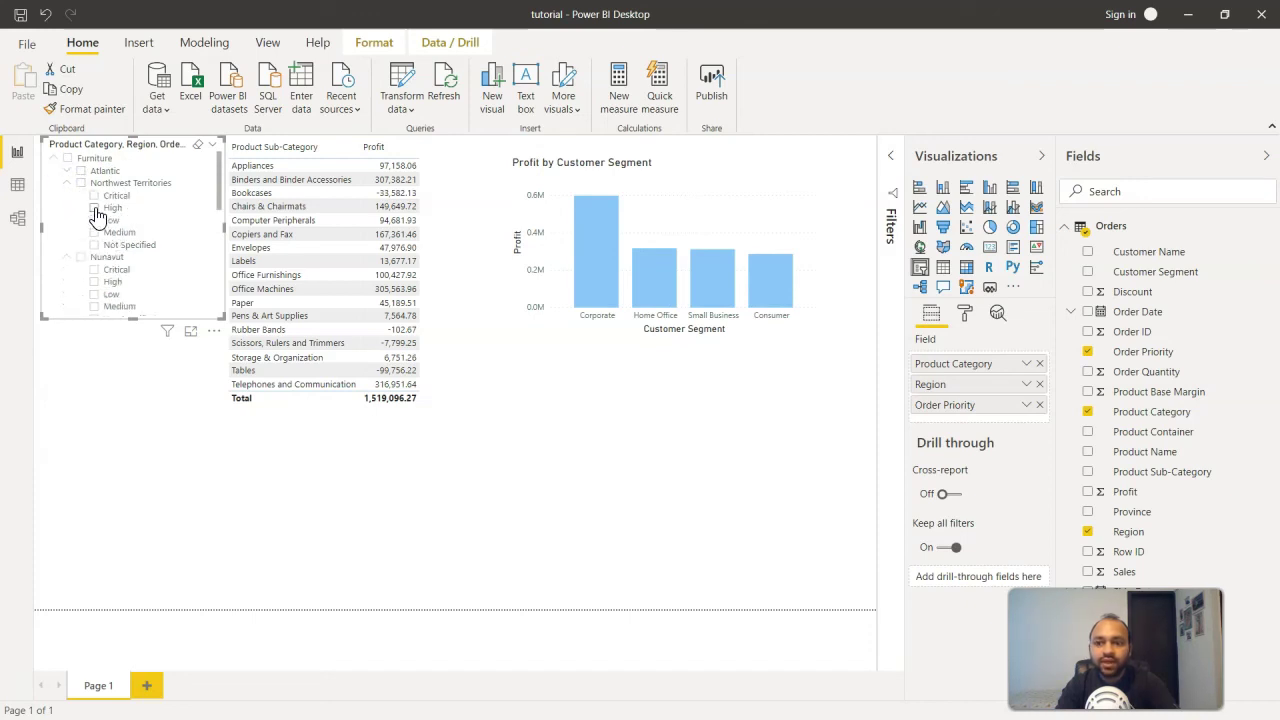
{"action": "left_click", "coordinate": [95, 209]}
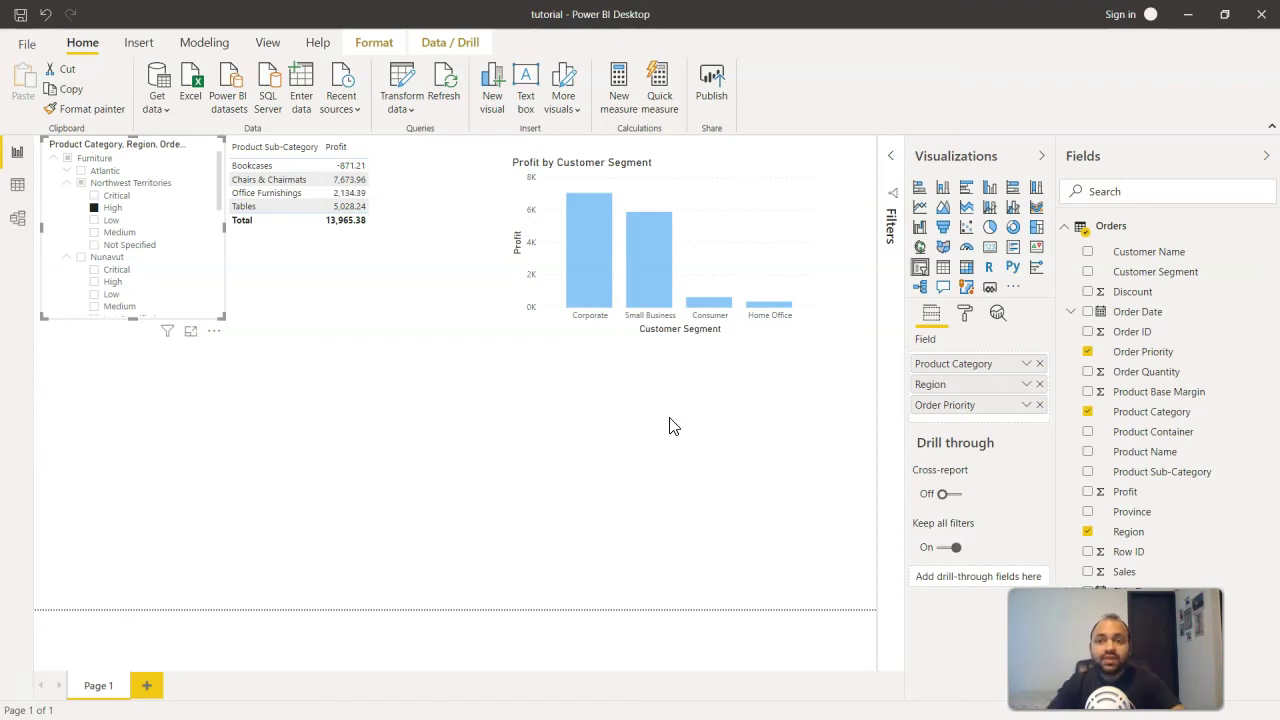
Check the Power BI Desktop version in Help > About, then select the DAX calculated field tutorial in Google Sheets cell A8.
{"action": "left_click", "coordinate": [313, 43]}
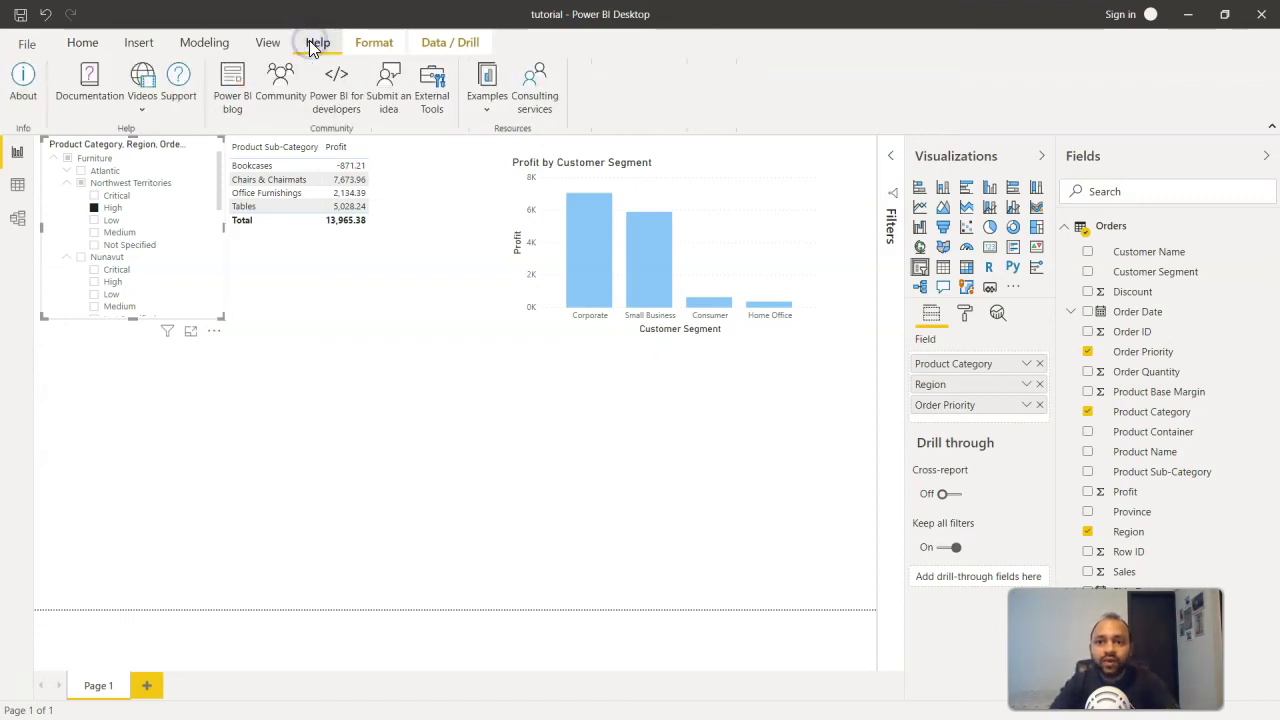
{"action": "left_click", "coordinate": [25, 85]}
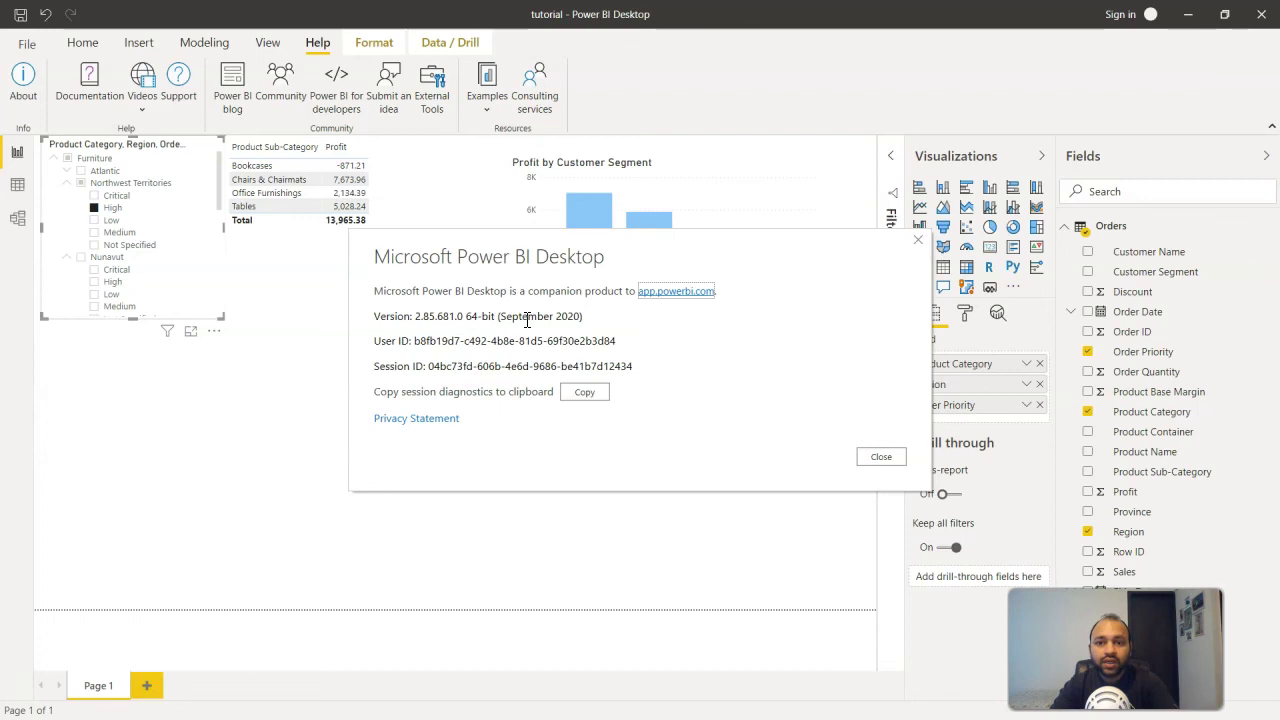
{"action": "left_click", "coordinate": [868, 458]}
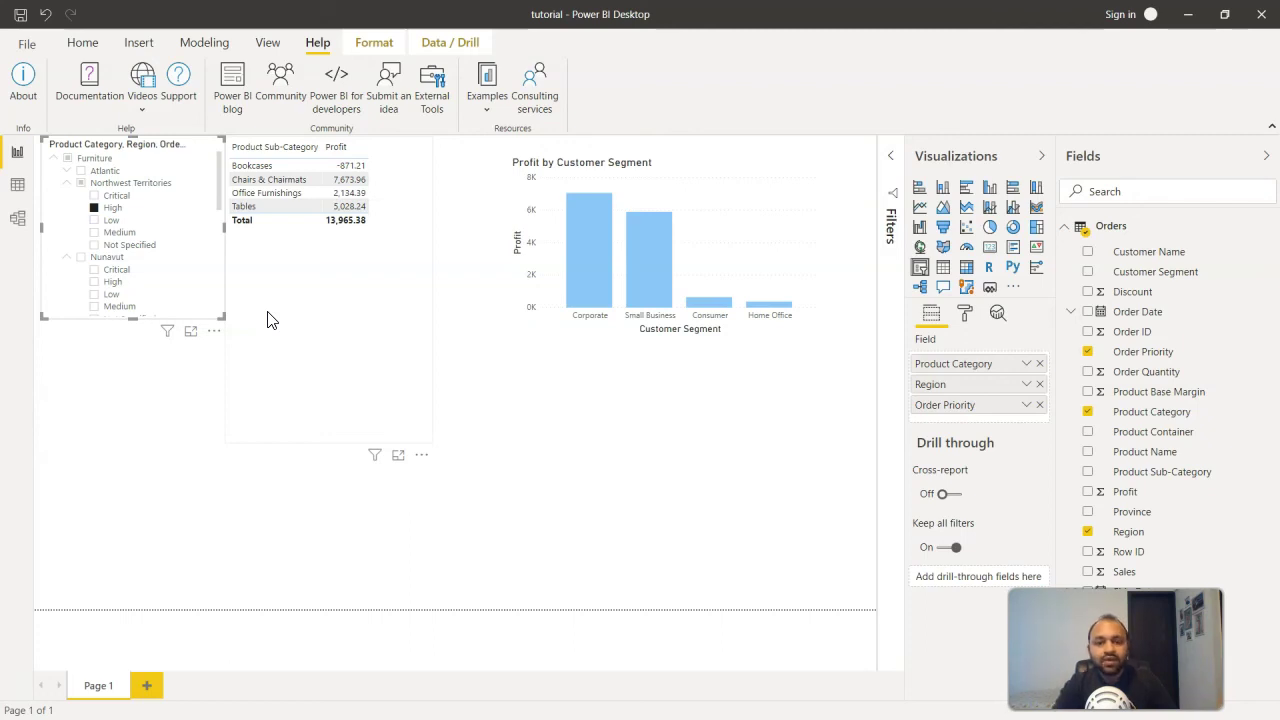
{"action": "key", "text": "alt+Tab"}
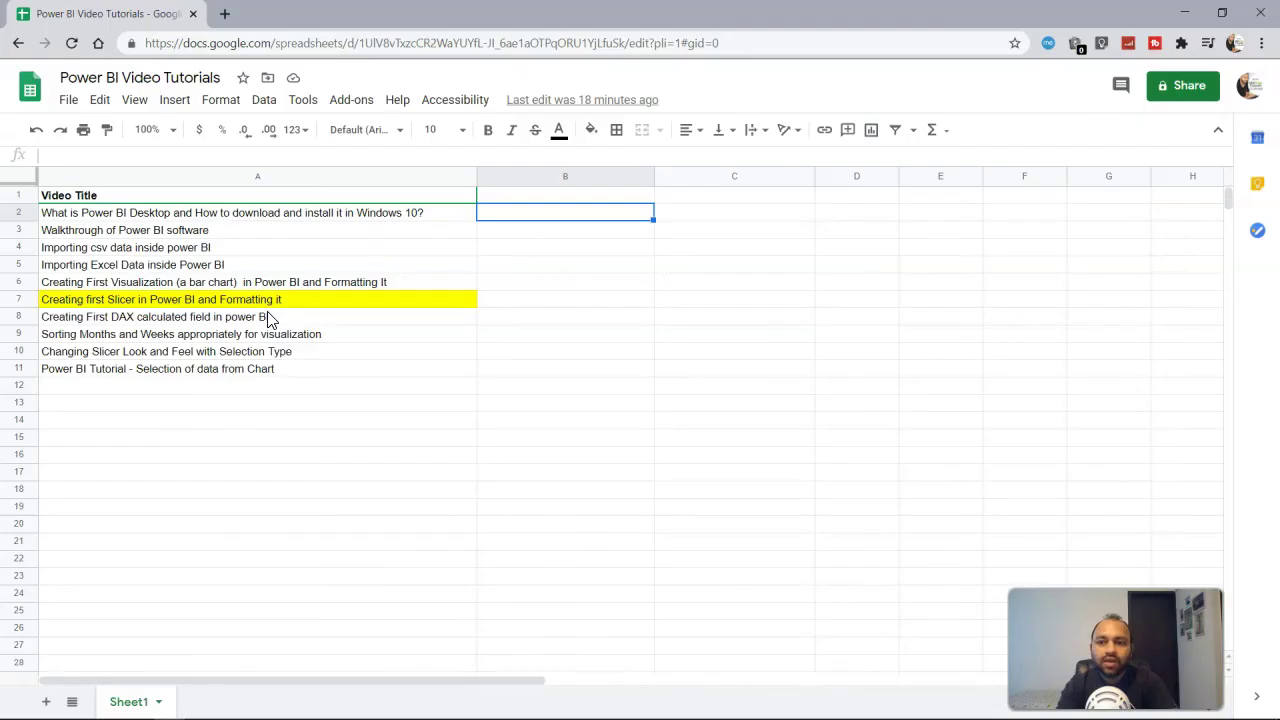
{"action": "left_click", "coordinate": [178, 320]}
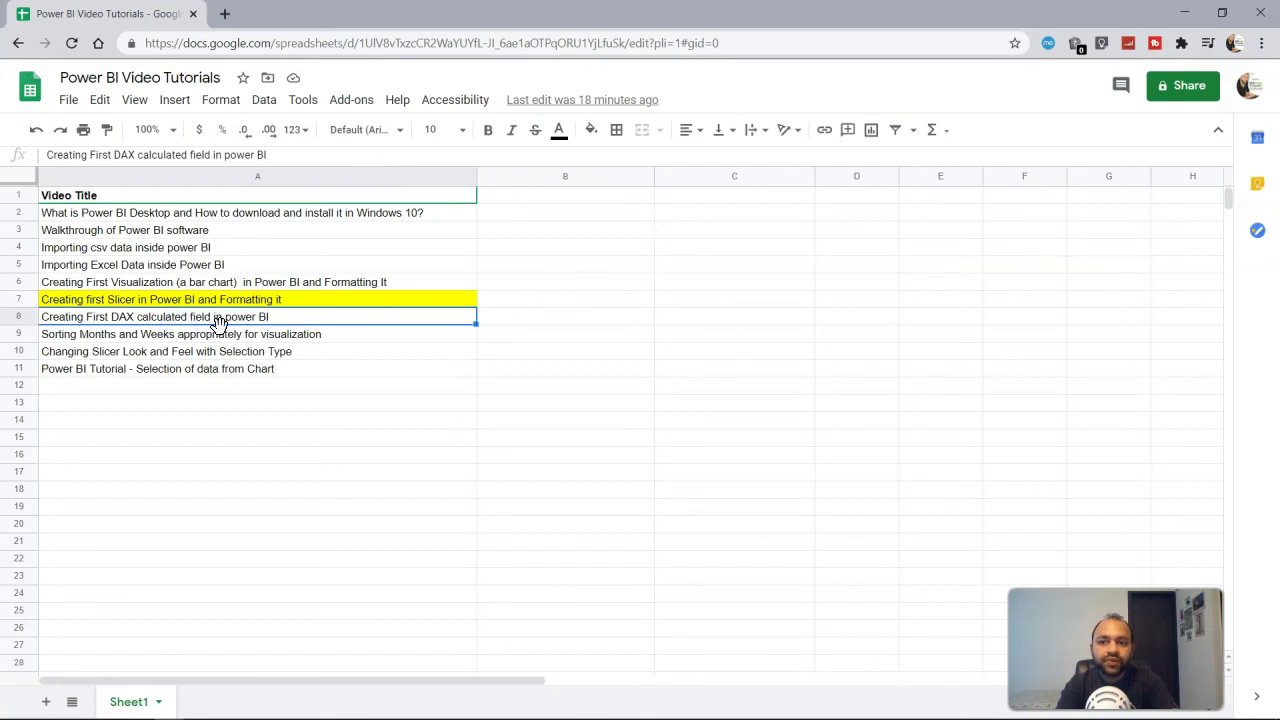